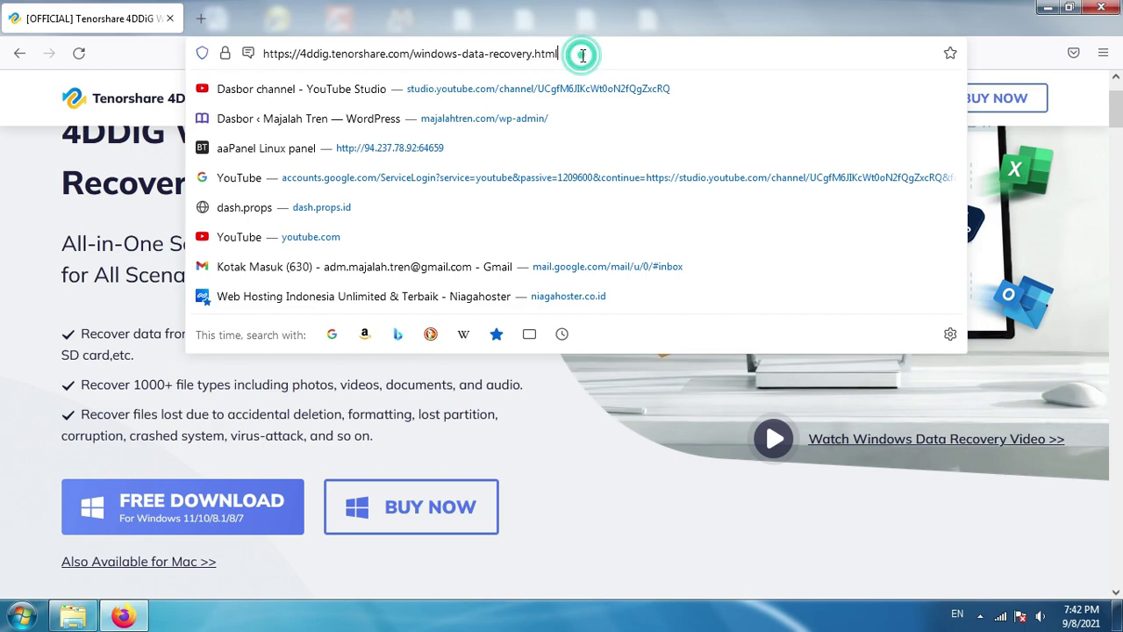
Open the purchase page for 4DDiG Windows Data Recovery and review the 1 Month, 1 Year and Lifetime license plans
left_click(580, 527)
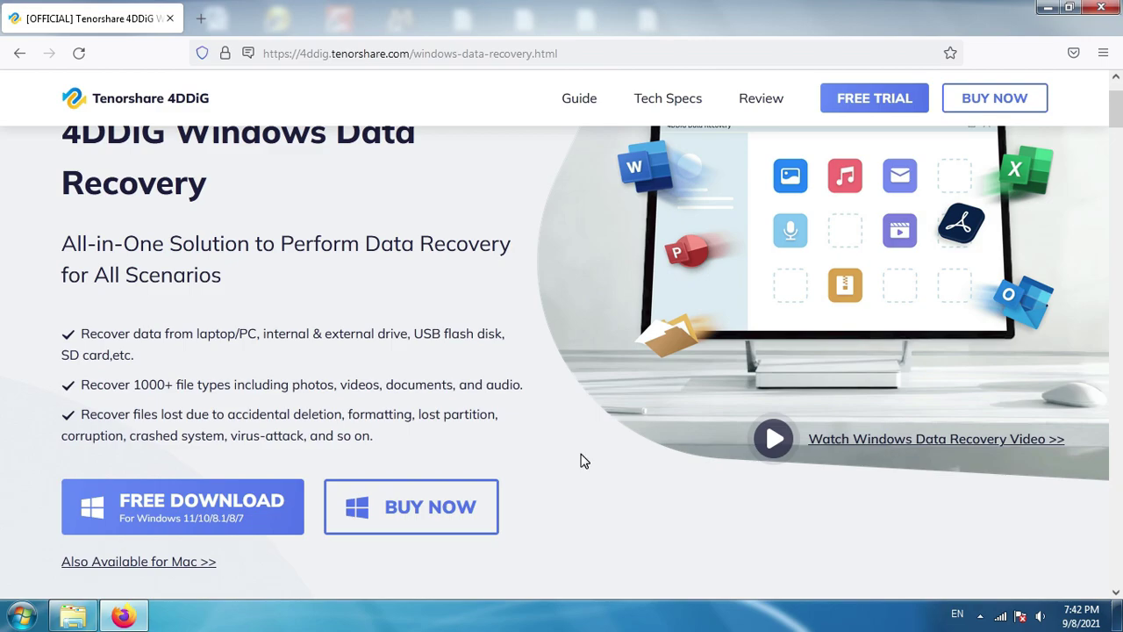
left_click(403, 508)
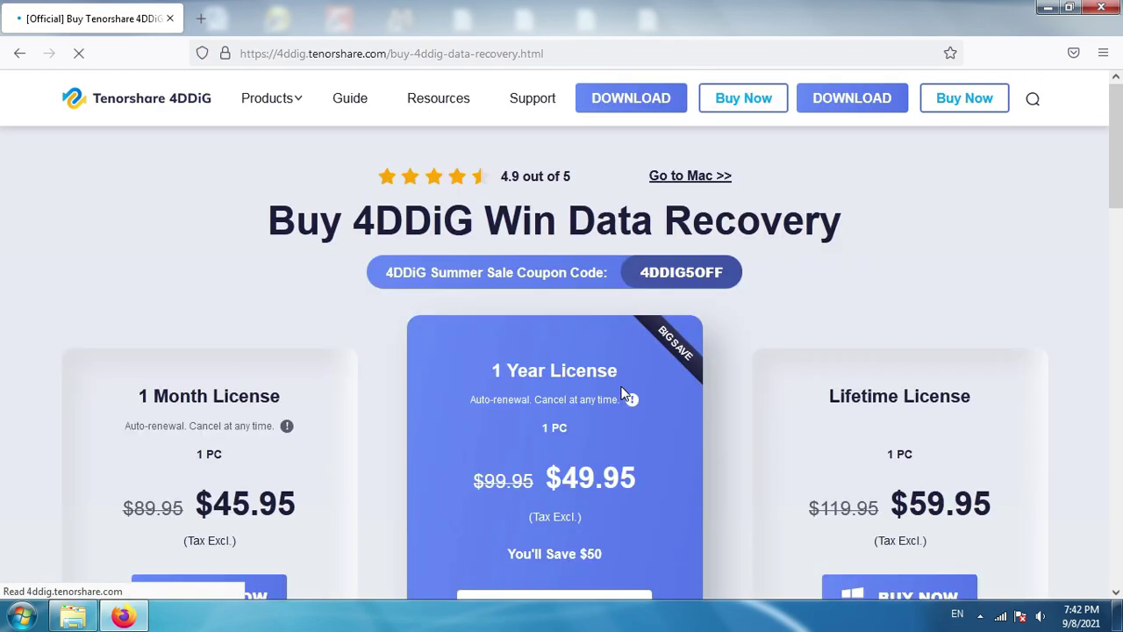
scroll(941, 222, "down", 3)
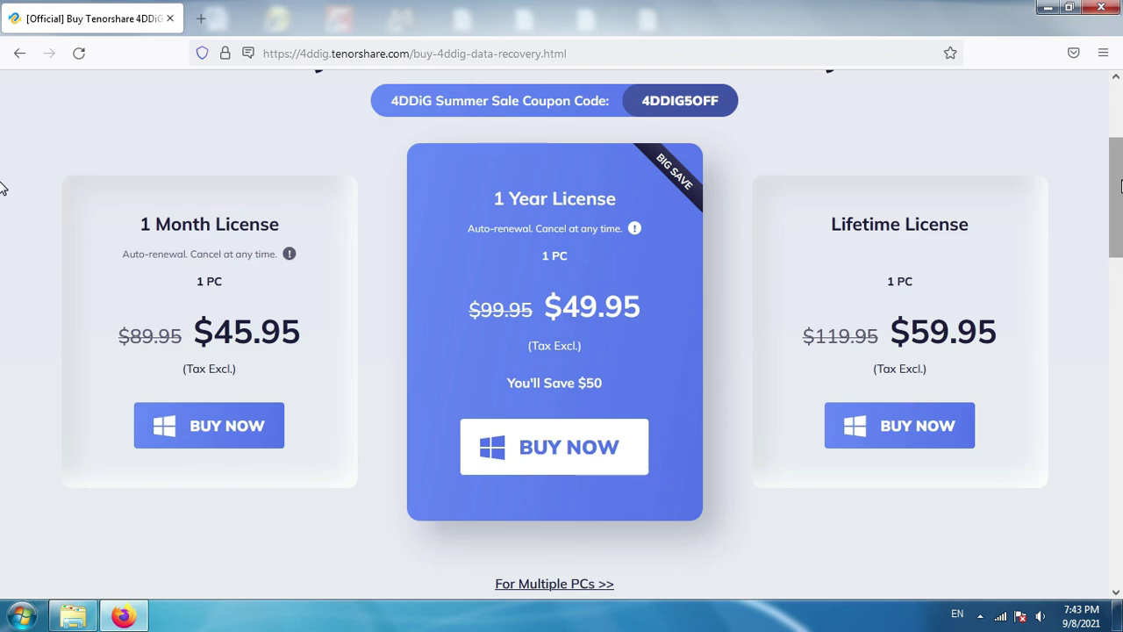
scroll(1119, 188, "down", 1)
scroll(1115, 241, "down", 2)
scroll(1116, 240, "up", 1)
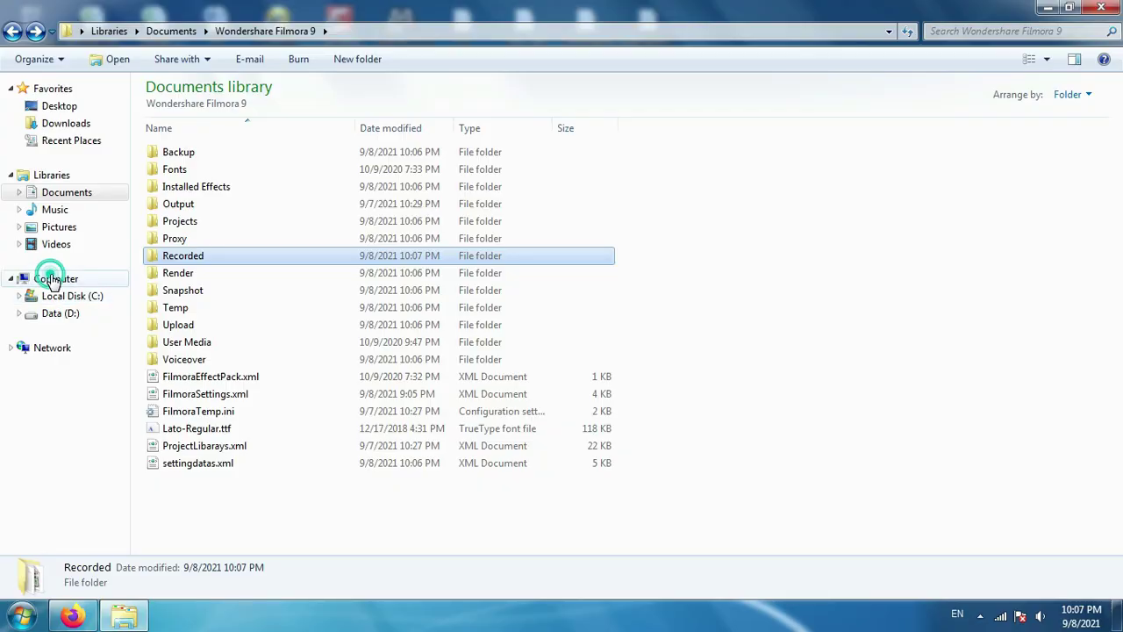
Browse the Data (D:) drive in the file manager and inspect the contents of the Jirda Shop and Download folders
left_click(51, 279)
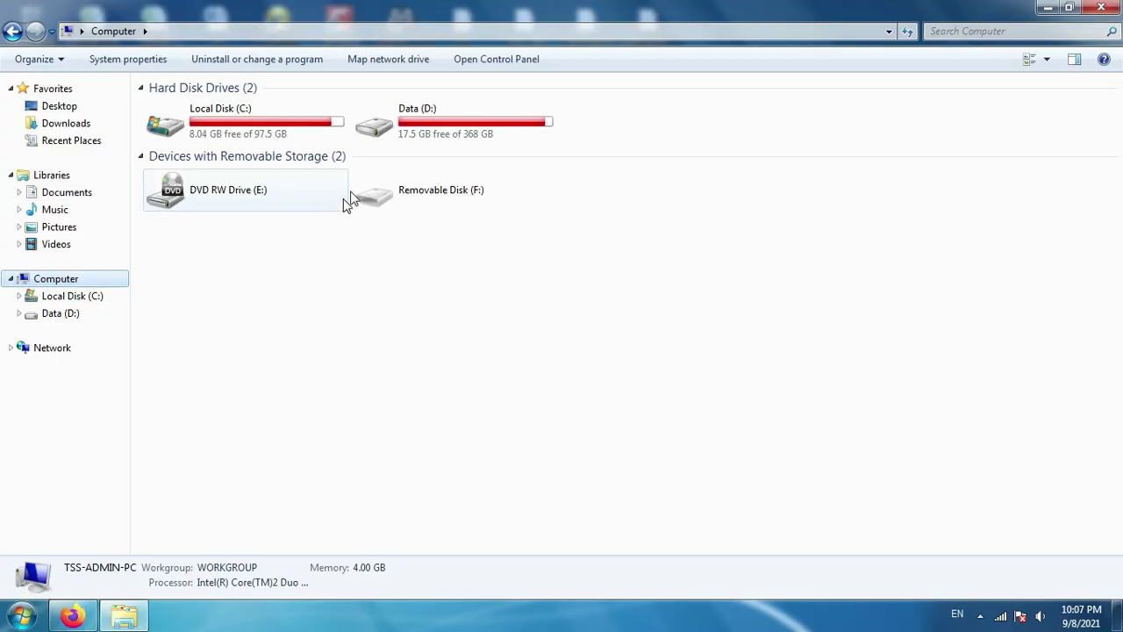
left_click(439, 138)
double_click(439, 138)
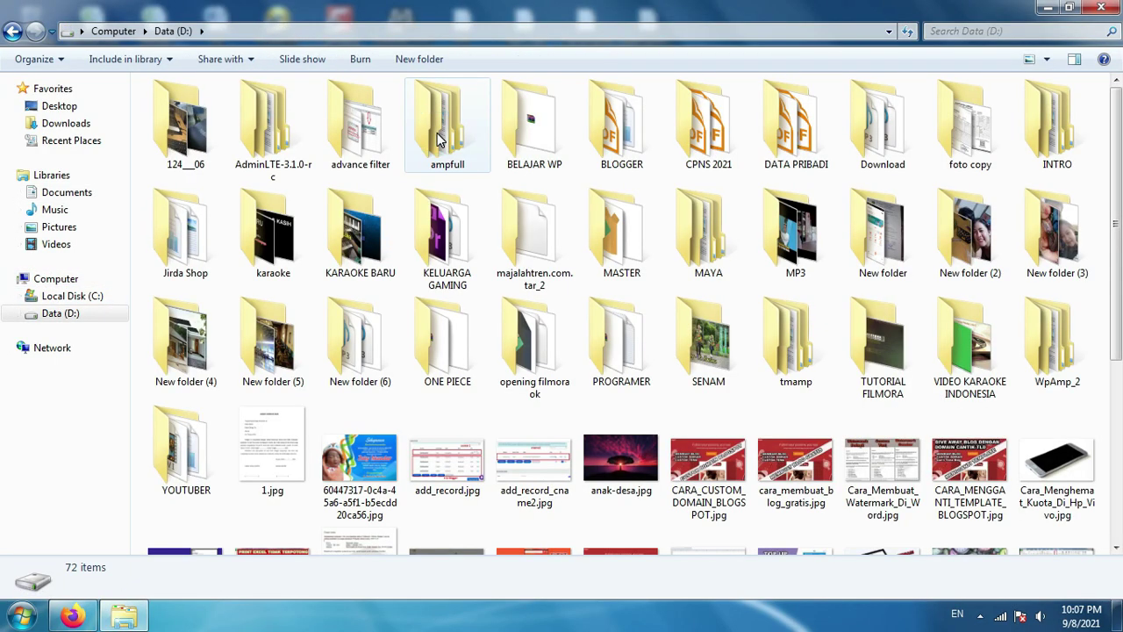
left_click_drag(1115, 133, 1115, 194)
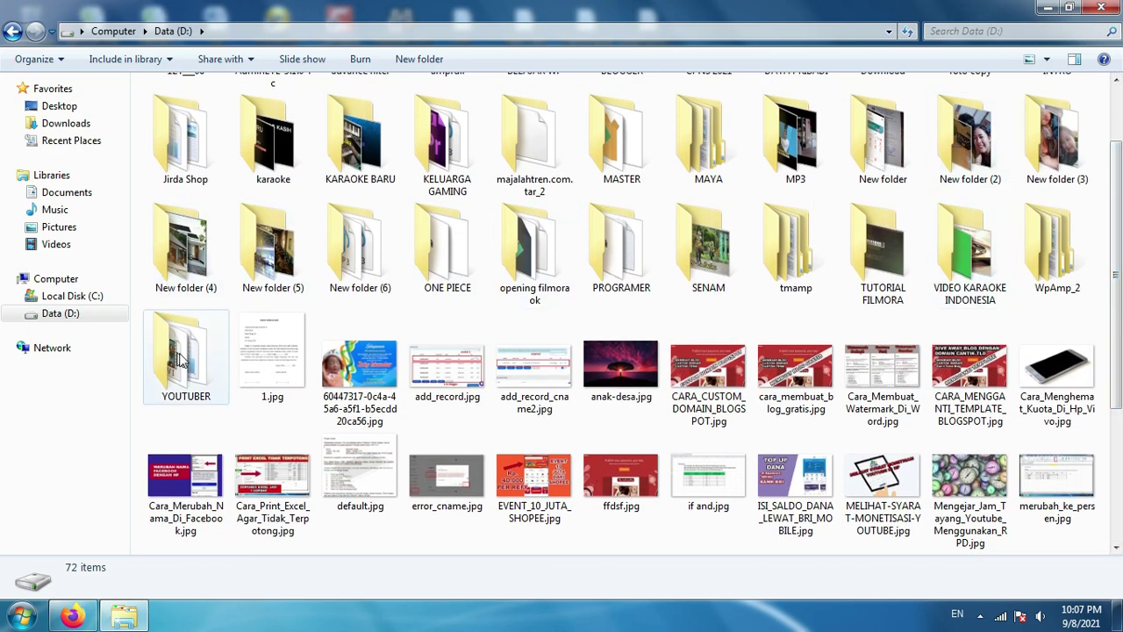
double_click(222, 151)
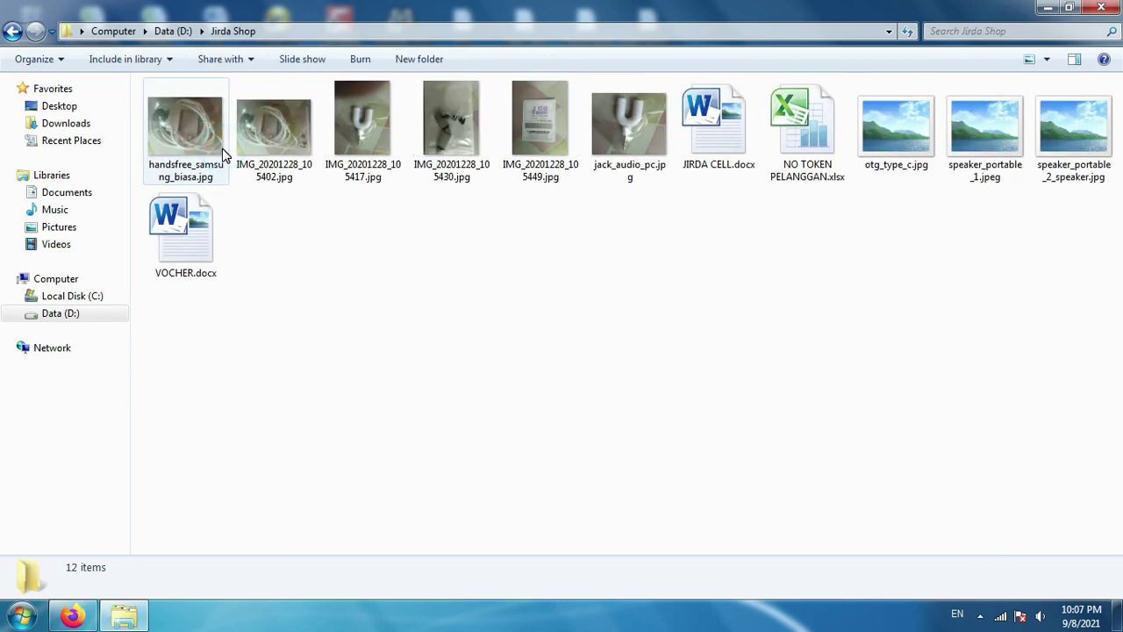
left_click(12, 31)
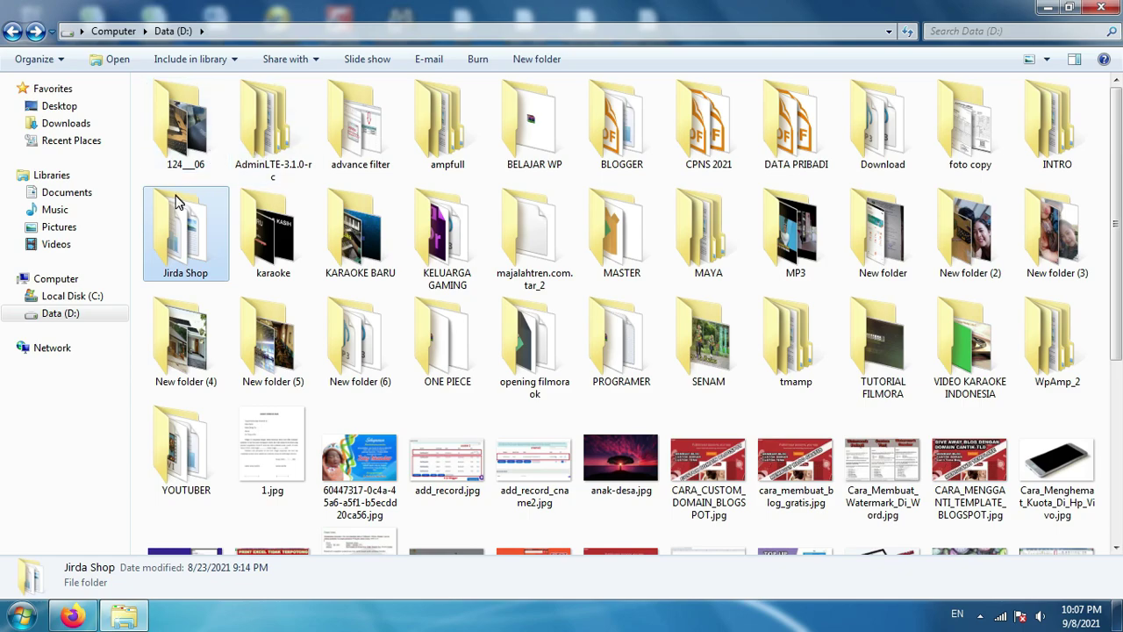
double_click(872, 141)
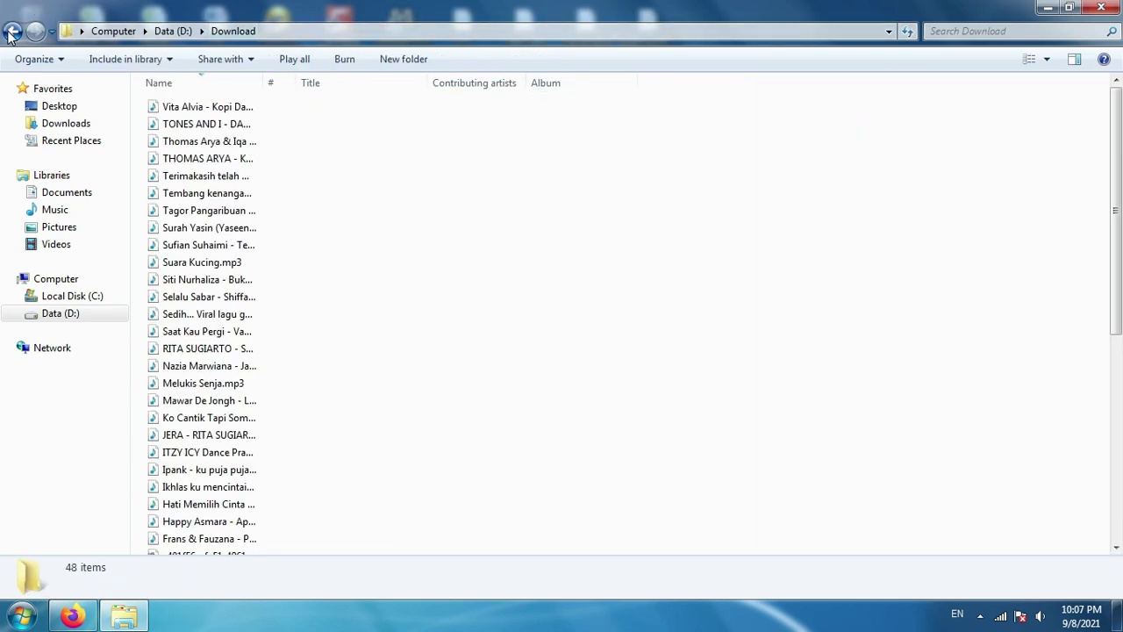
key("BackSpace")
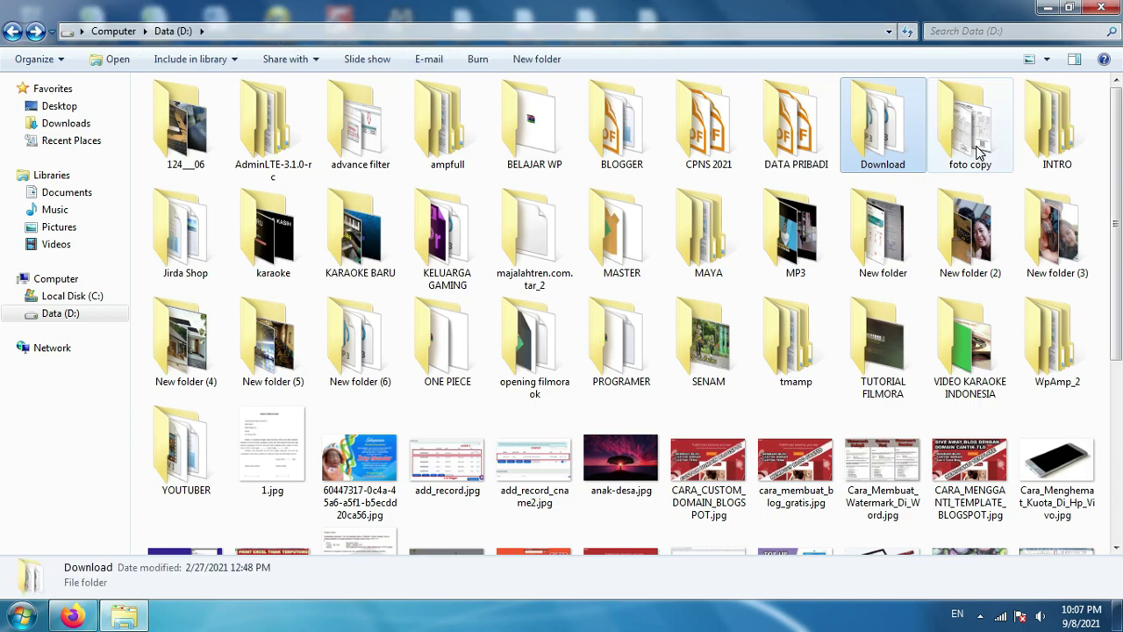
Copy KAS MASJID.xlsx from the MASJID folder inside foto copy on Data (D:) into the Jirda Shop folder
double_click(992, 154)
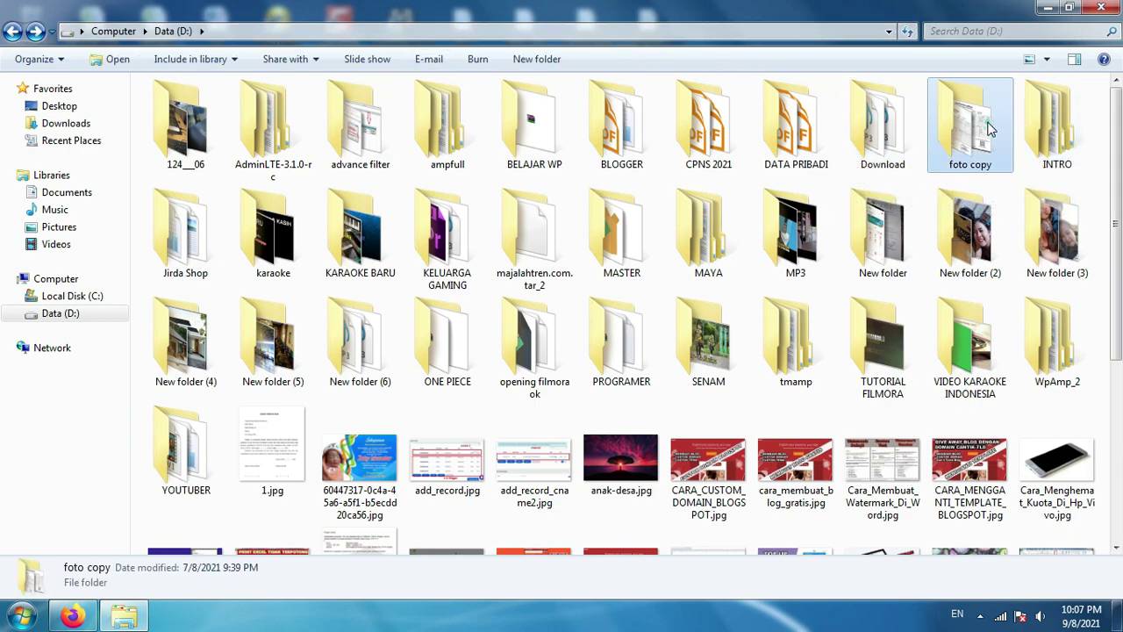
double_click(715, 140)
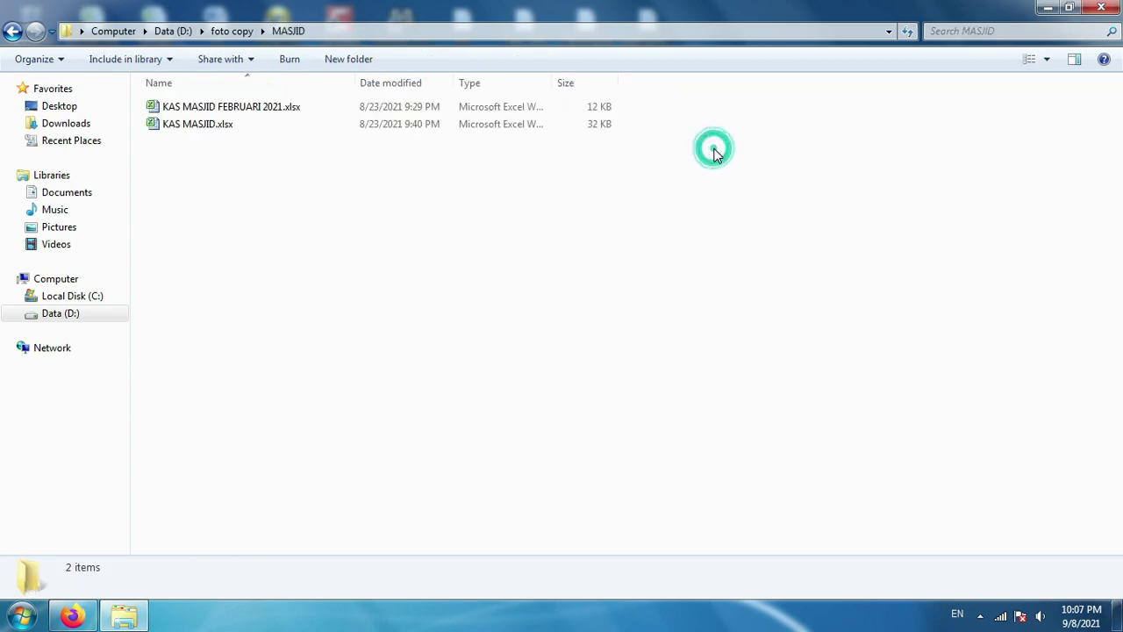
left_click(224, 129)
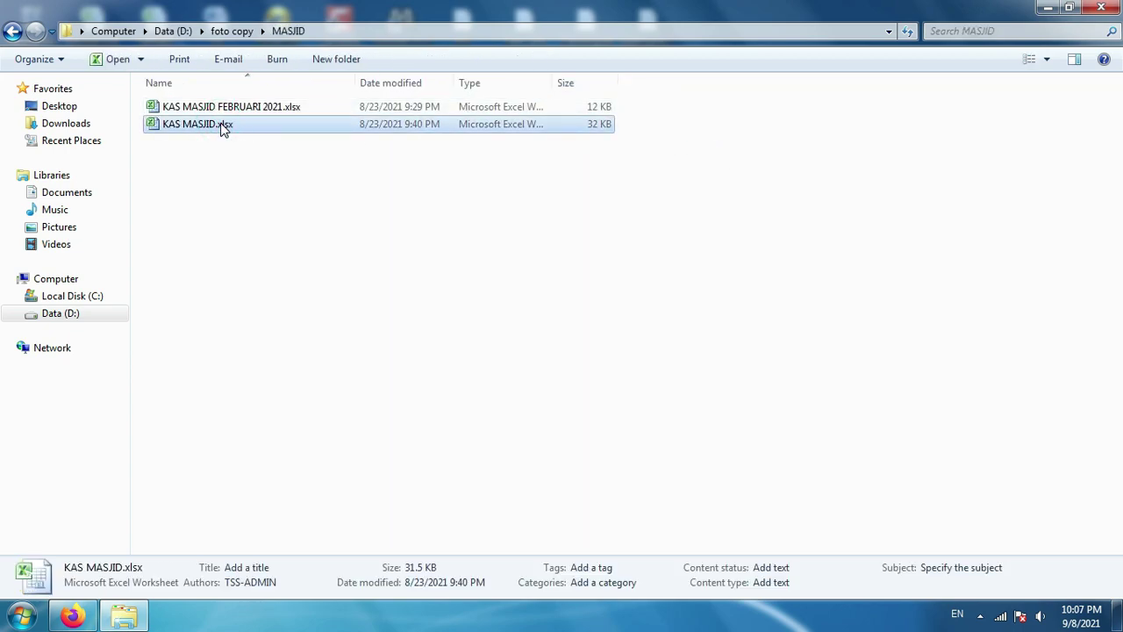
left_click(13, 31)
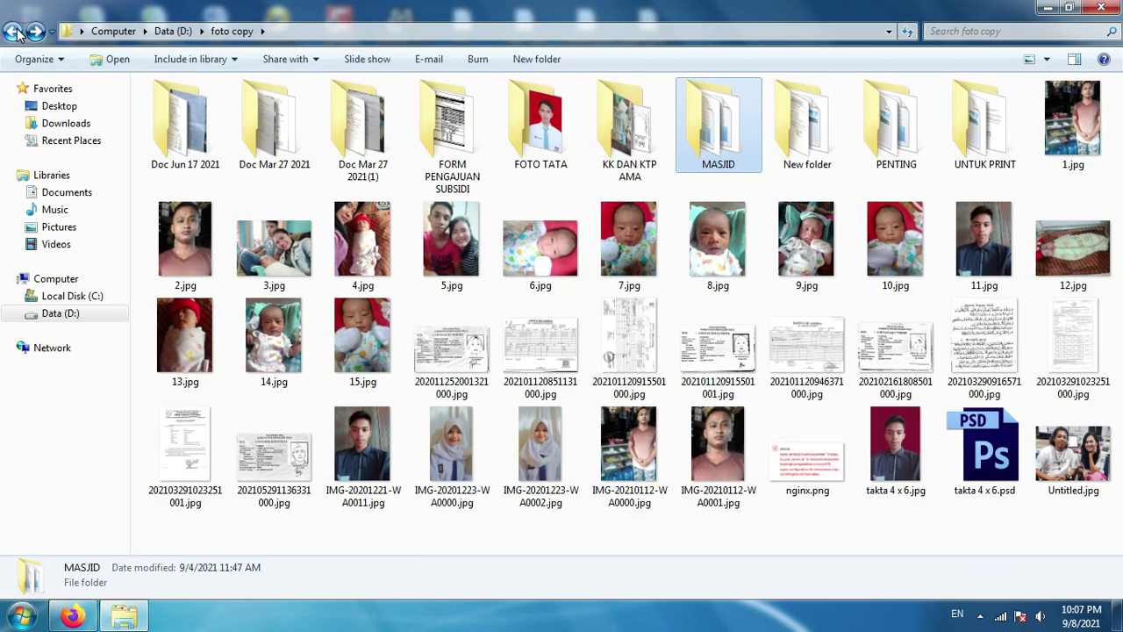
left_click(13, 31)
double_click(185, 227)
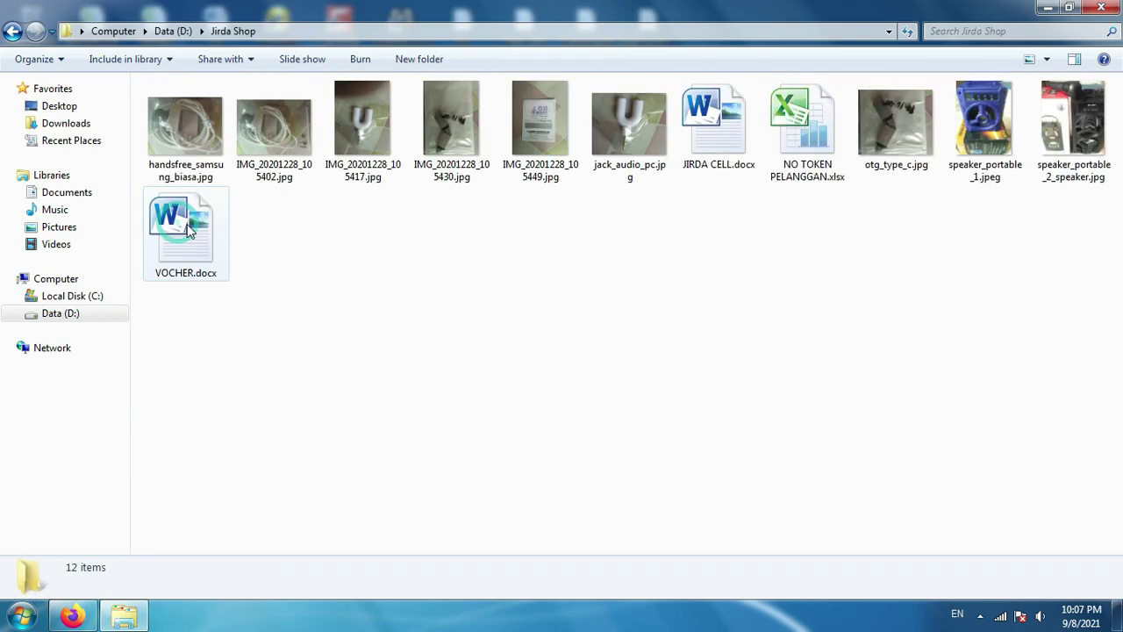
key("ctrl+v")
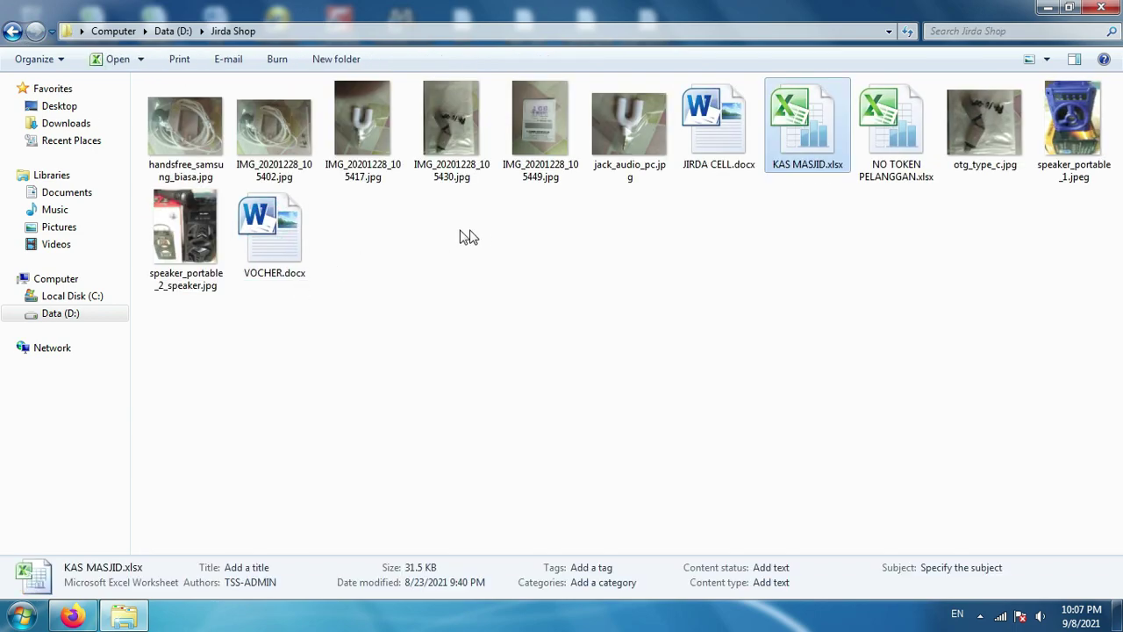
left_click(709, 206)
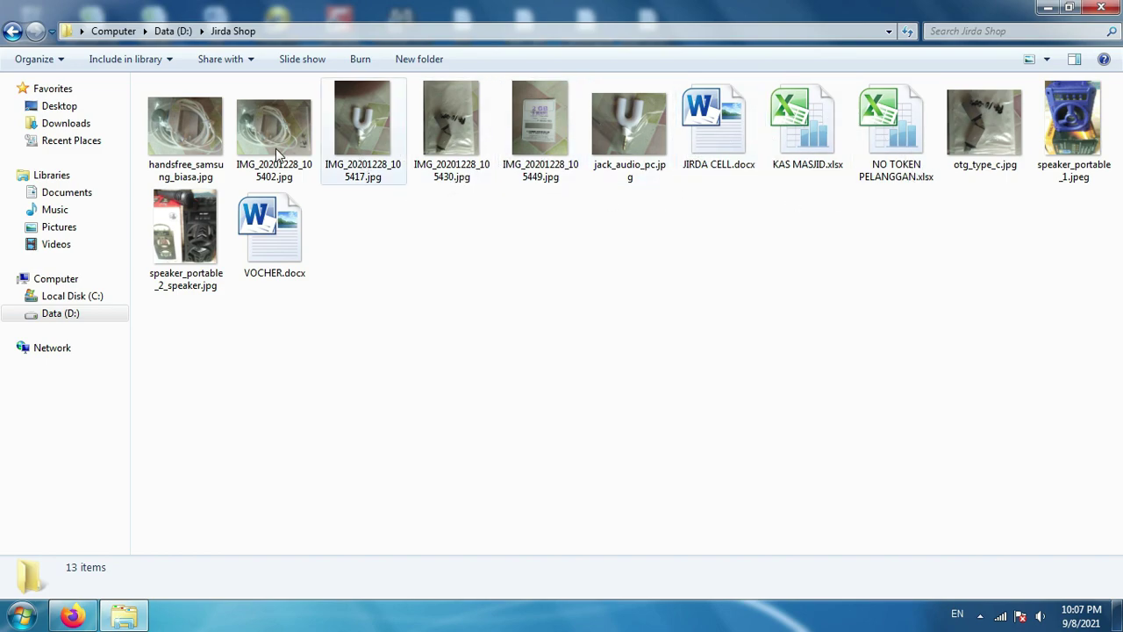
Copy American Idle - RKVC.mp3 from the MUSIK folder nested under YOUTUBER on Data (D:) to the clipboard
left_click(55, 313)
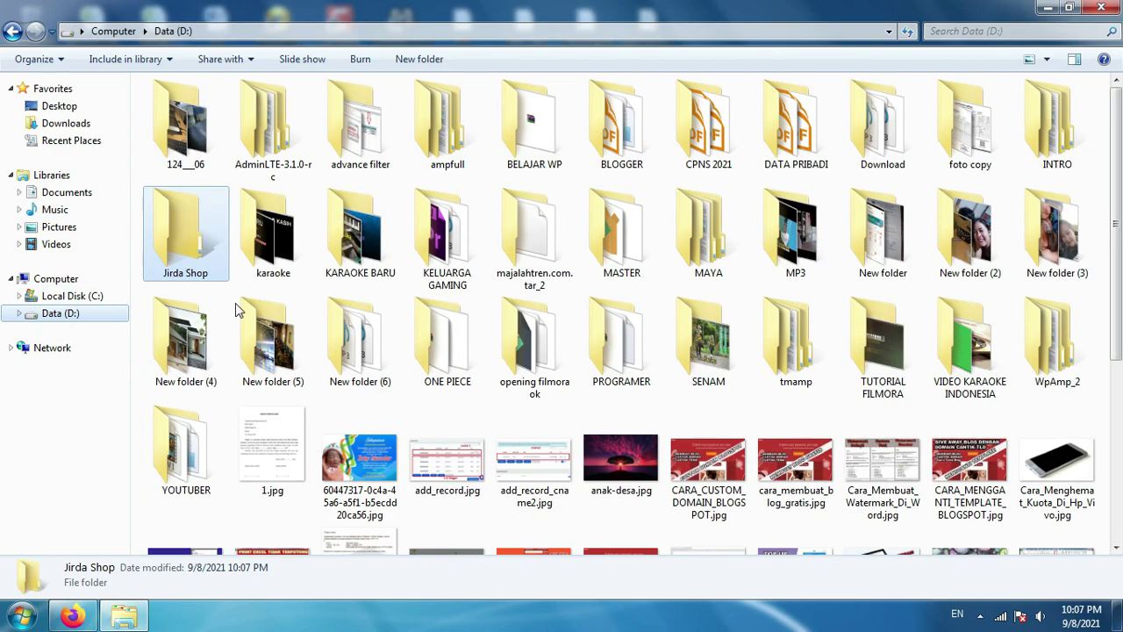
double_click(189, 463)
left_click(217, 263)
double_click(217, 264)
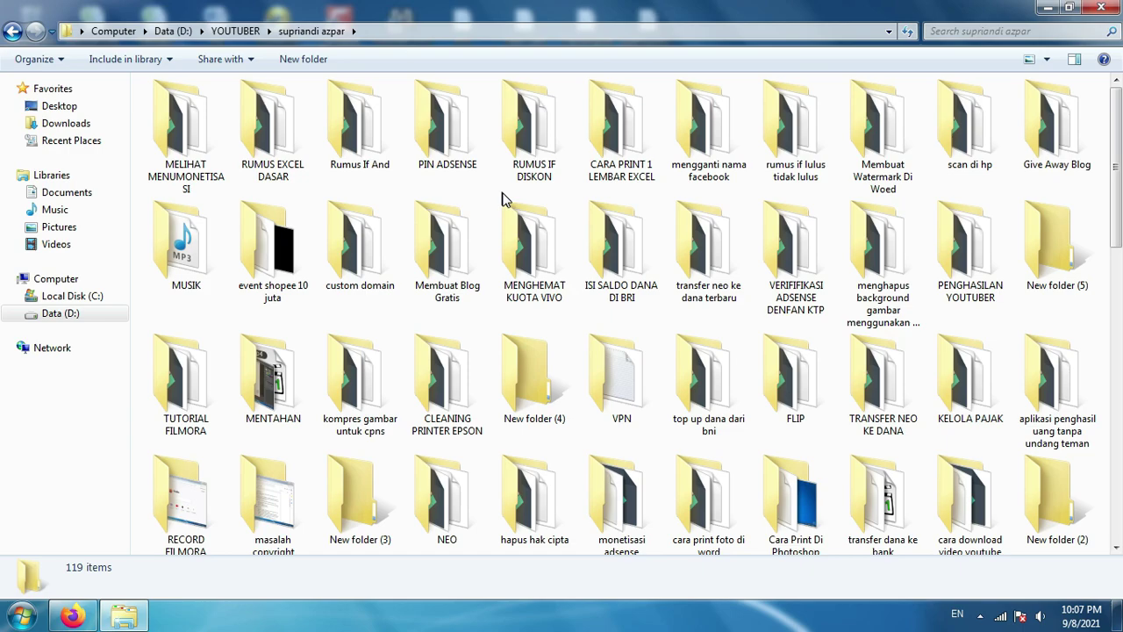
double_click(182, 248)
right_click(195, 114)
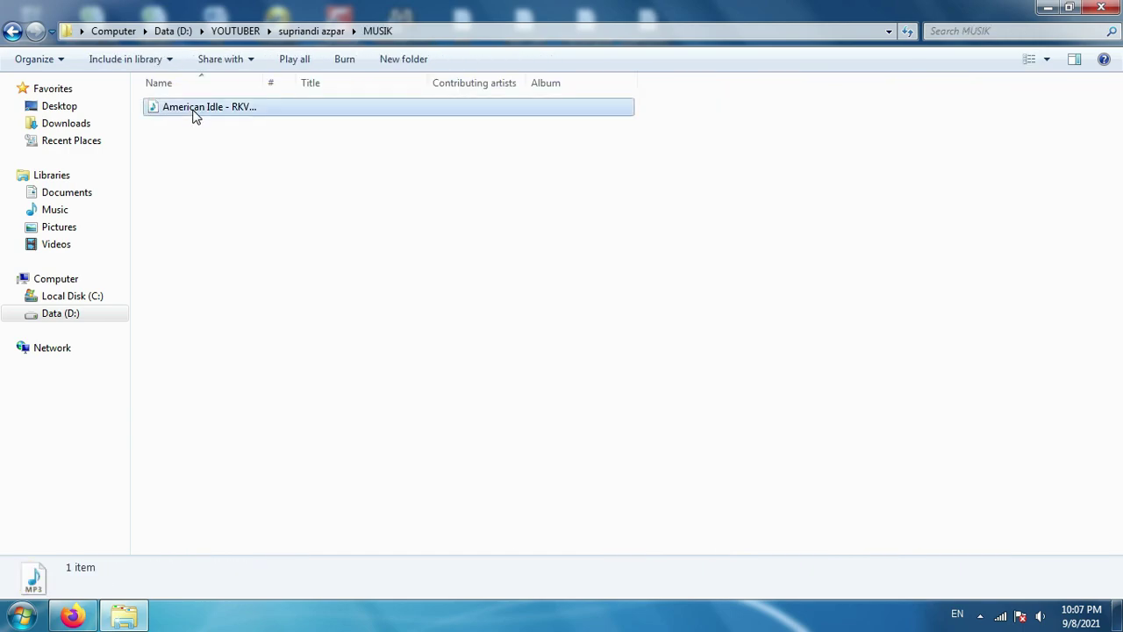
left_click(230, 384)
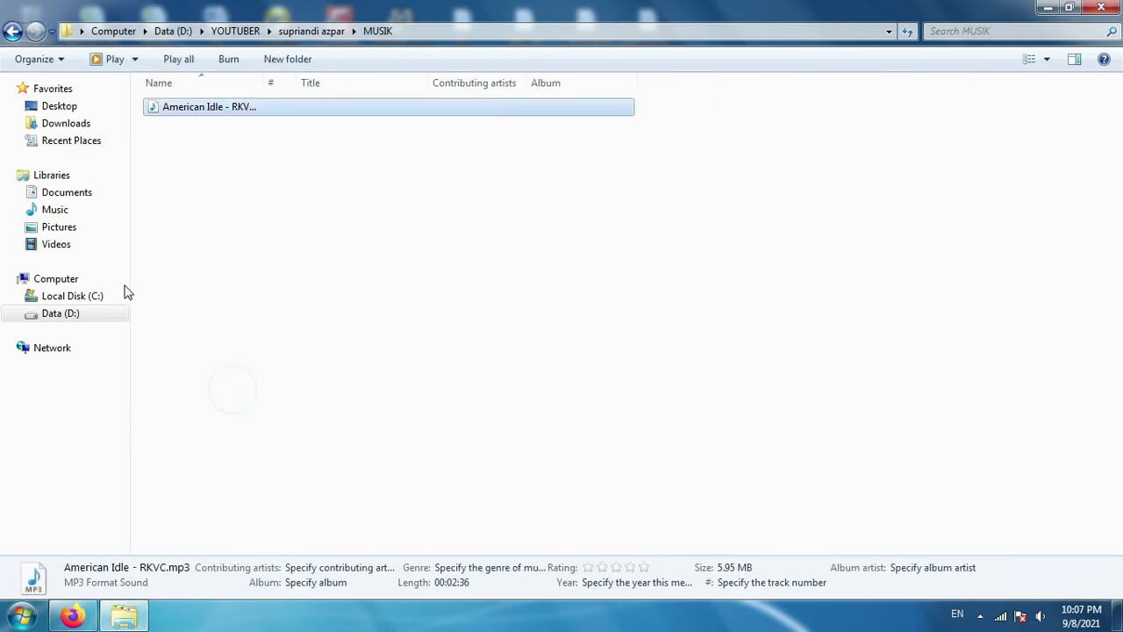
Paste the copied MP3 file into the Jirda Shop folder on Data (D:)
left_click(14, 30)
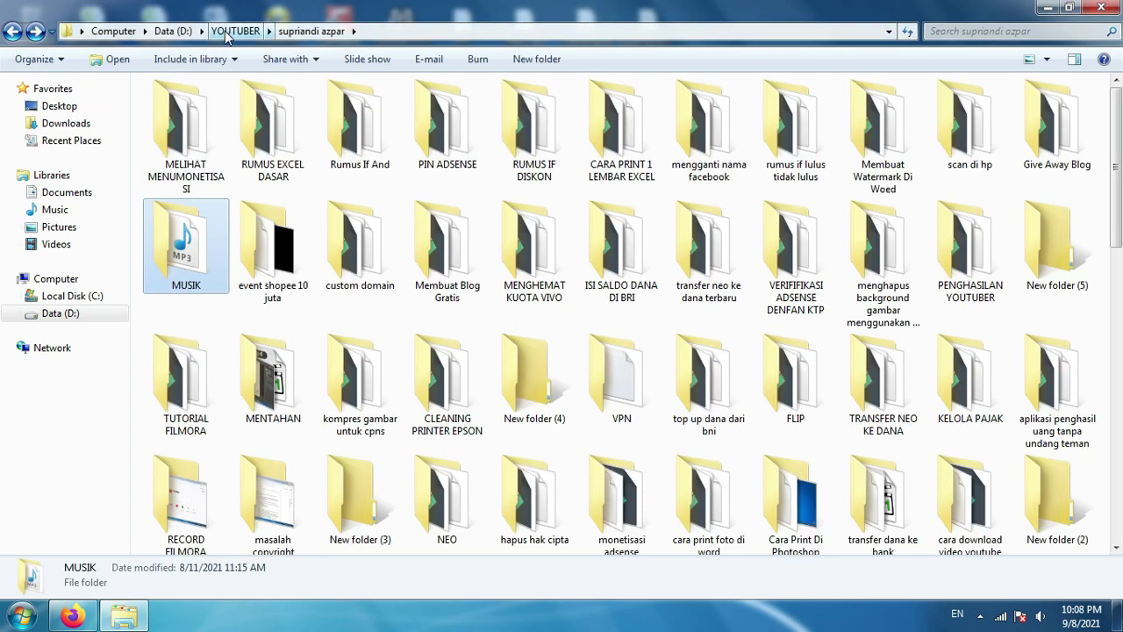
left_click(192, 32)
double_click(184, 230)
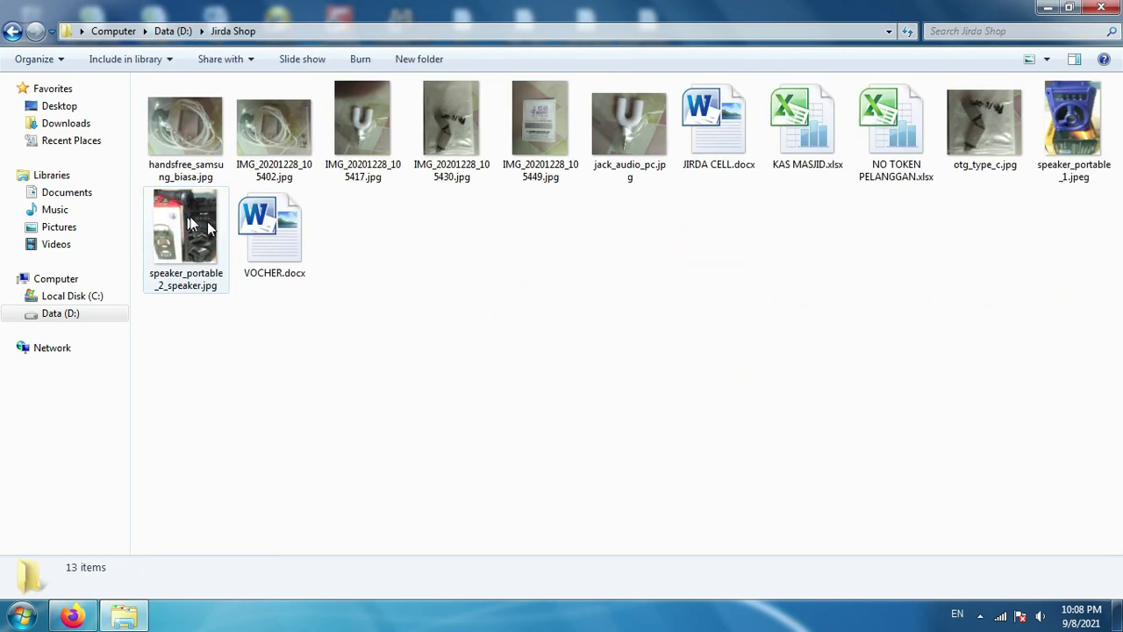
right_click(397, 295)
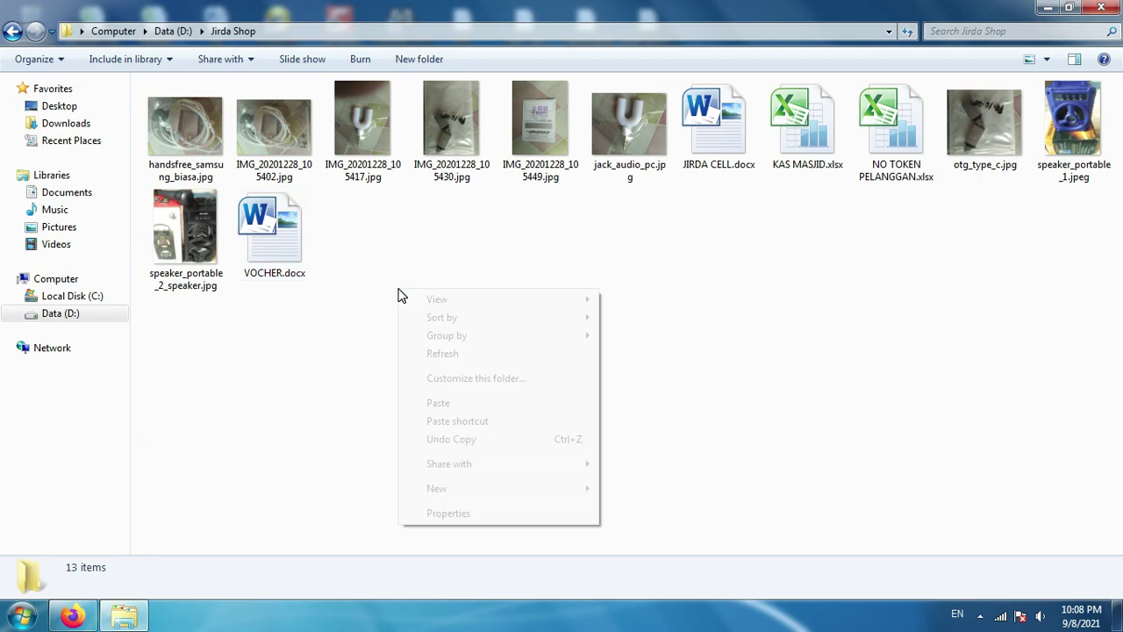
left_click(438, 405)
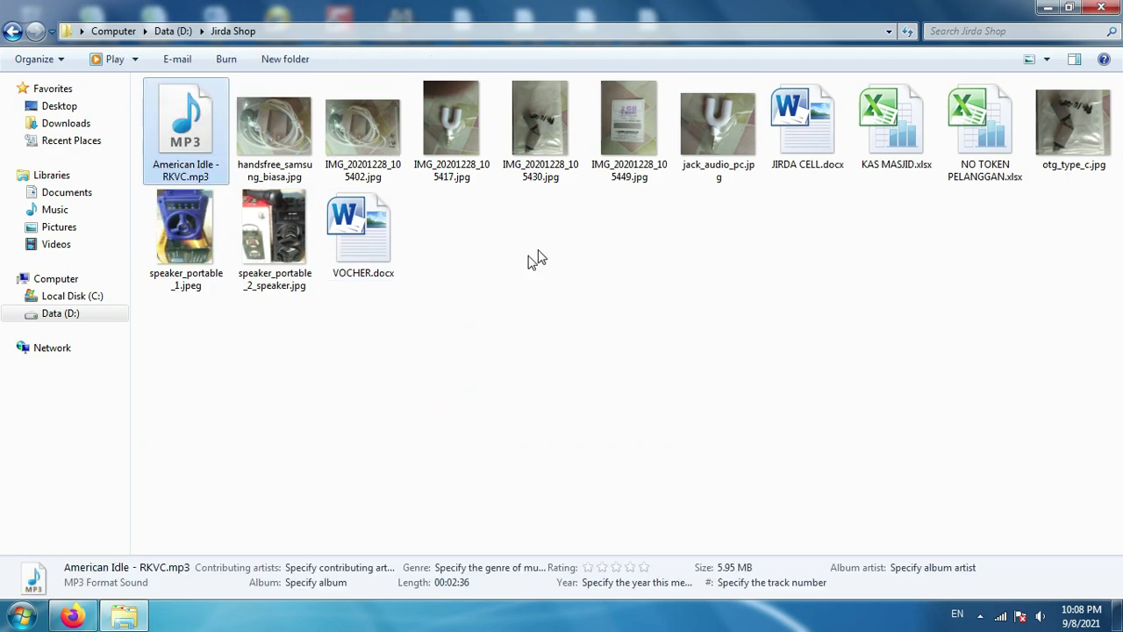
left_click(483, 290)
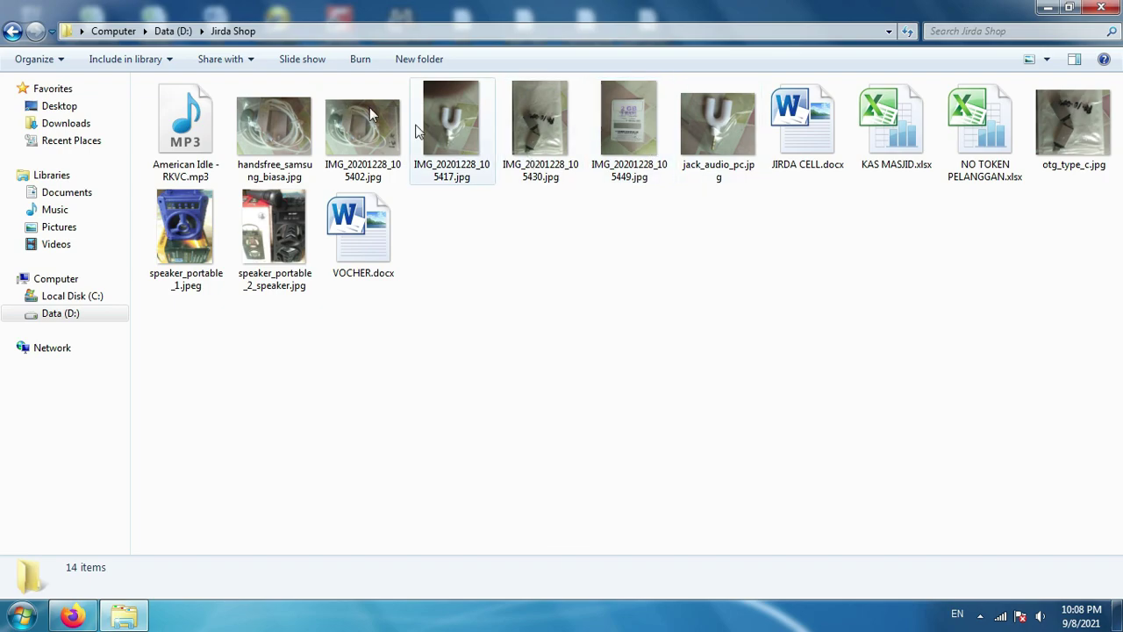
Delete the Jirda Shop folder from Data (D:)
left_click(12, 31)
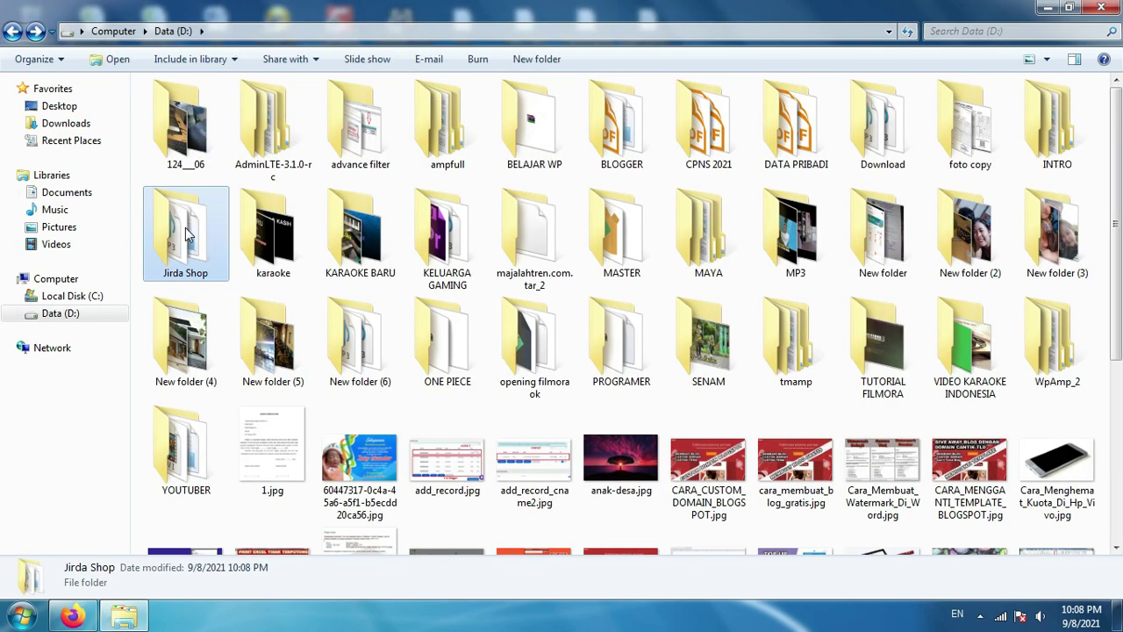
right_click(185, 233)
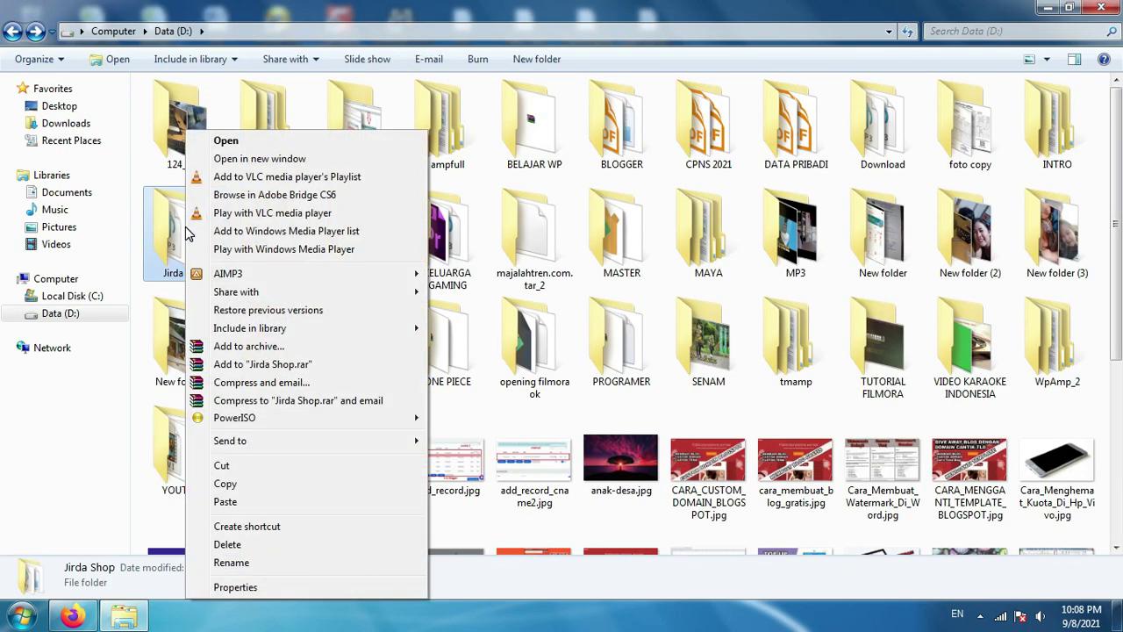
left_click(224, 544)
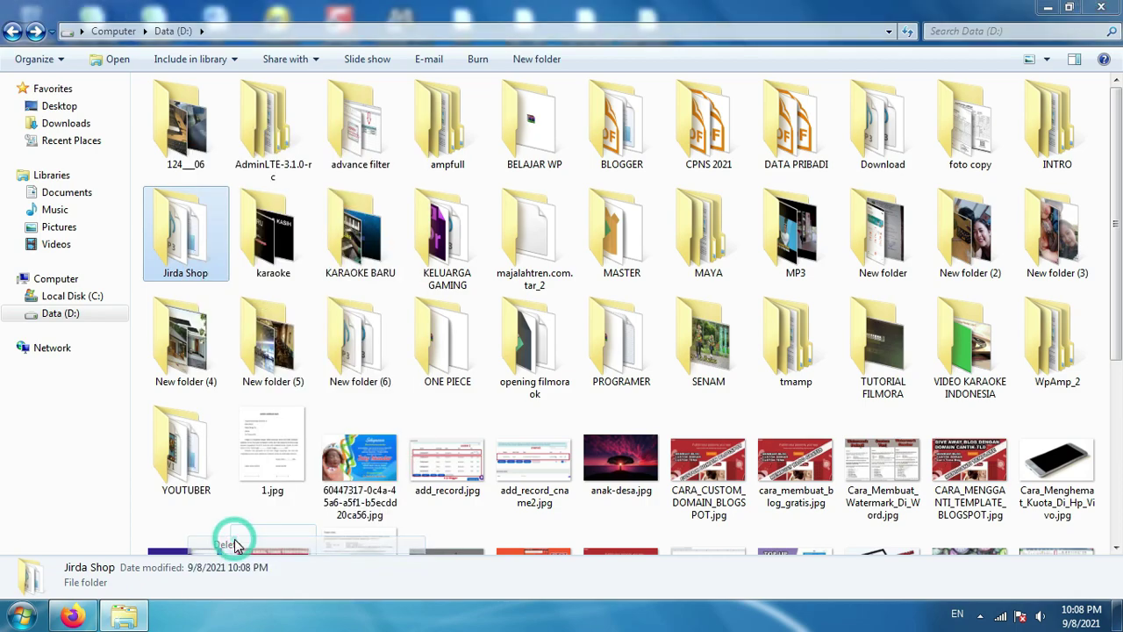
left_click(629, 378)
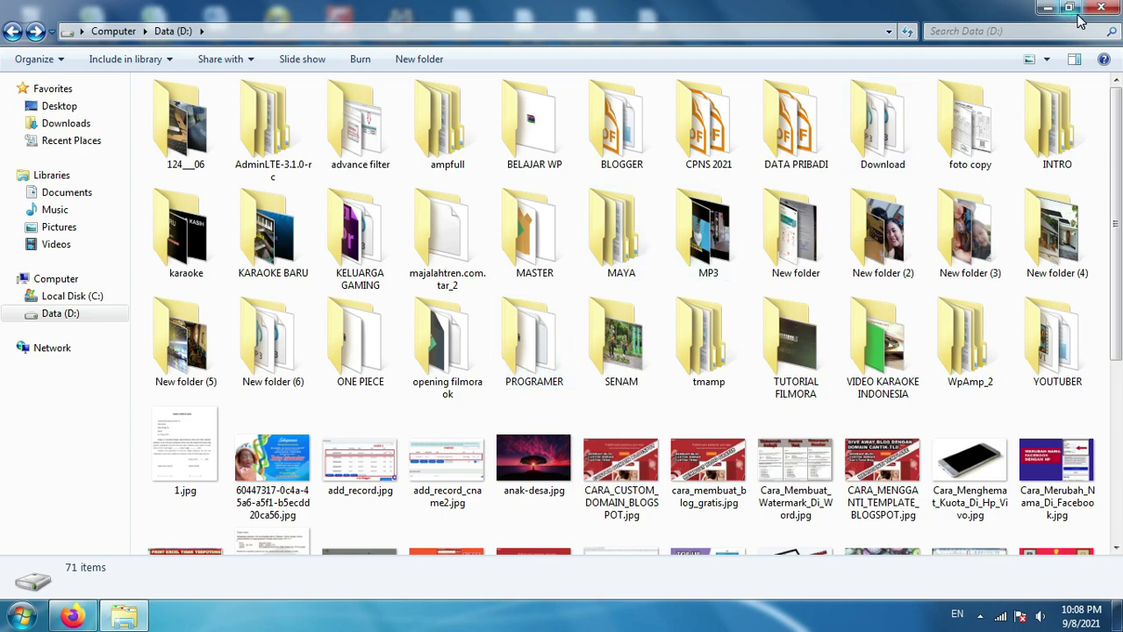
Minimize the drive window, check the Recycle Bin on the desktop for the deleted Jirda Shop folder, and close it
left_click(1049, 9)
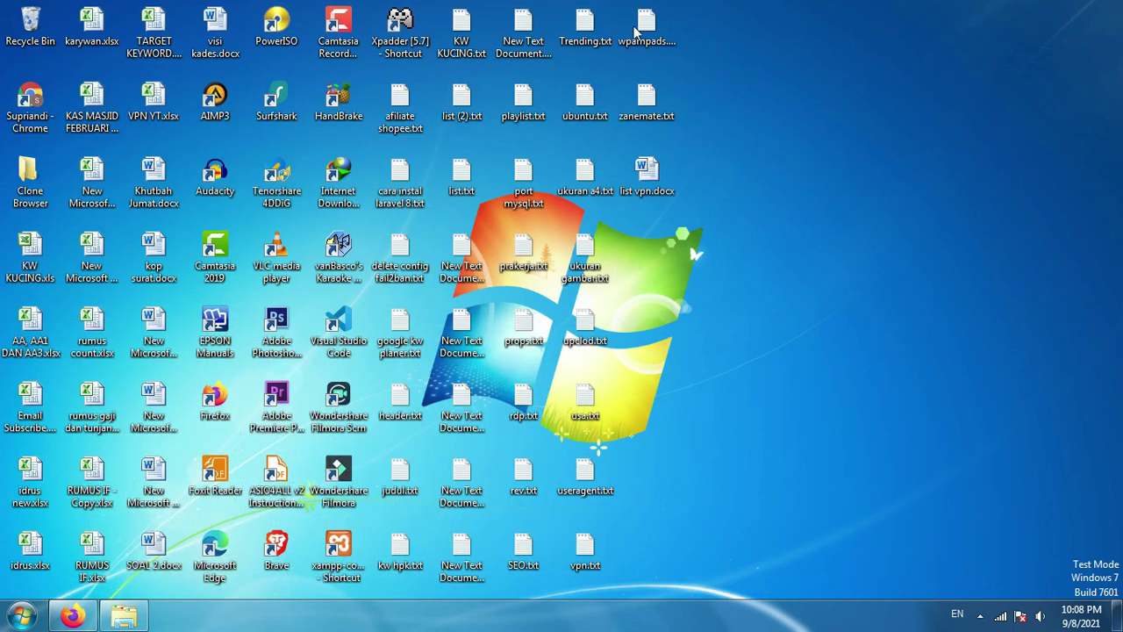
double_click(28, 24)
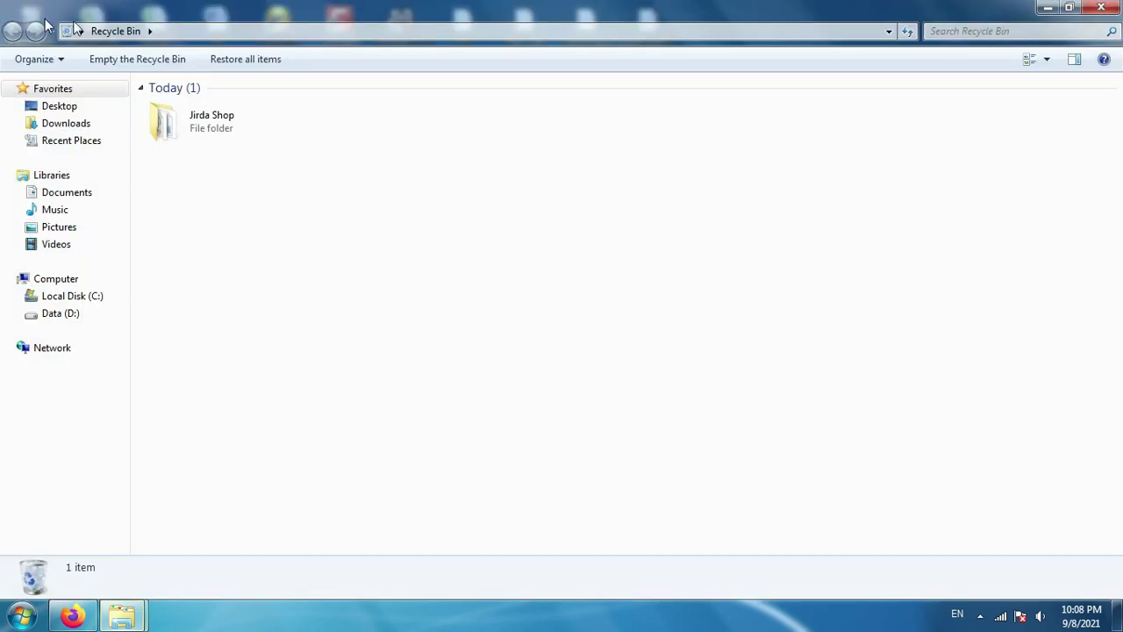
left_click(1101, 7)
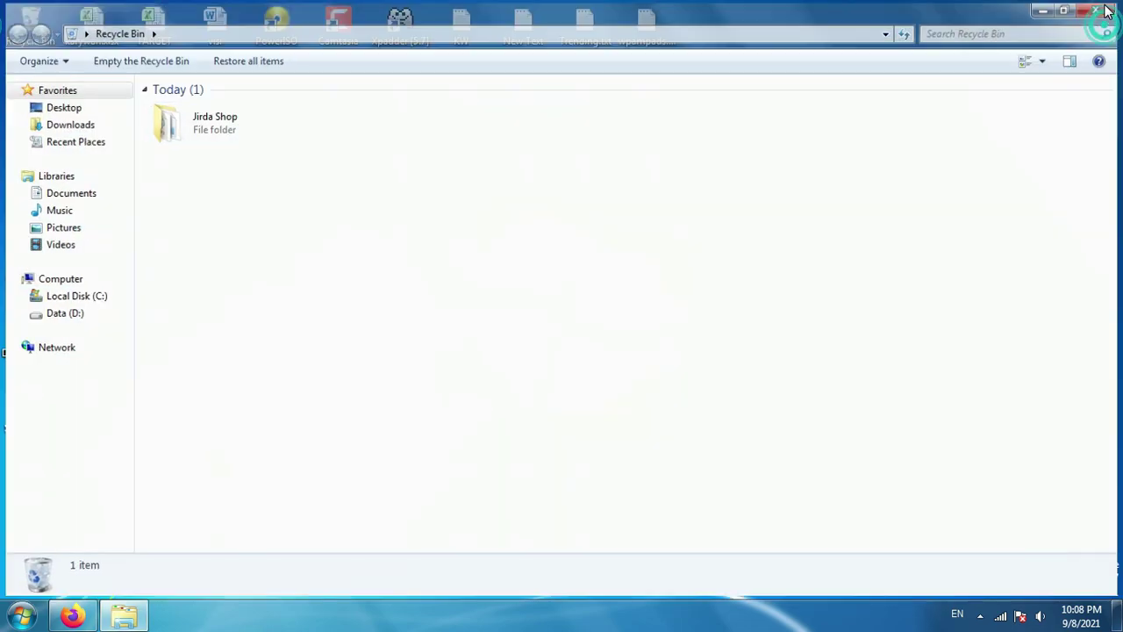
right_click(35, 17)
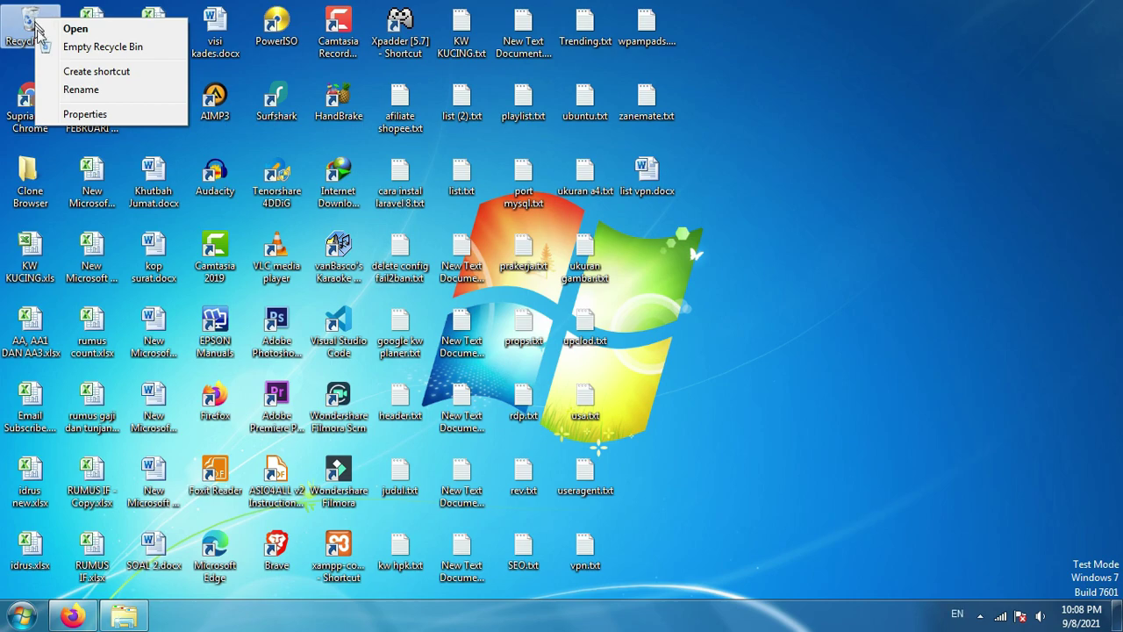
left_click(77, 44)
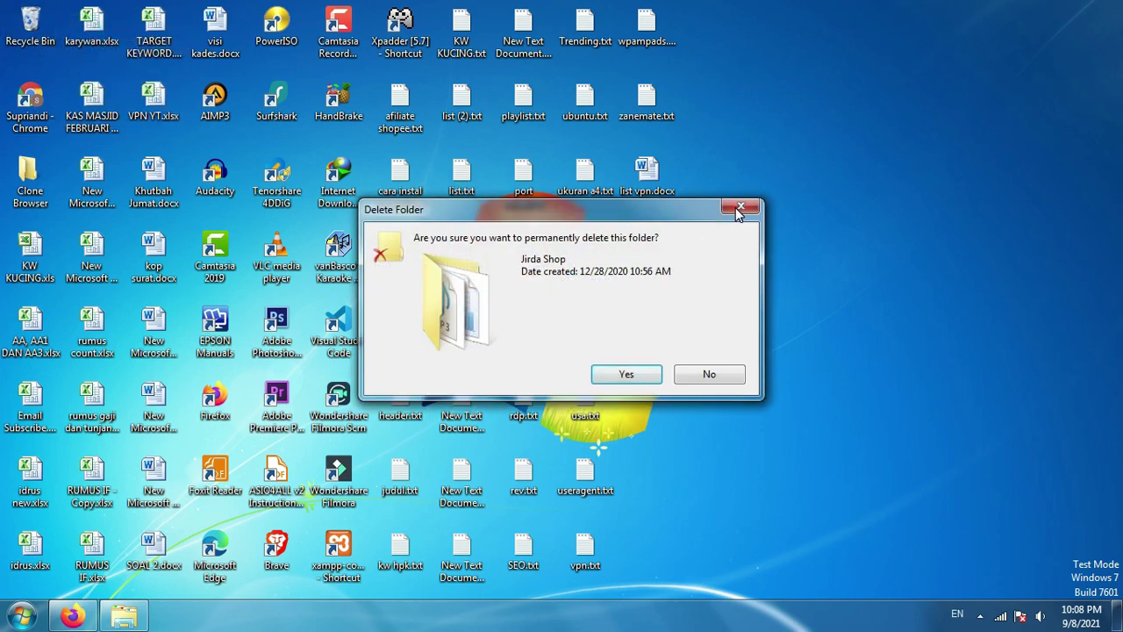
left_click(738, 207)
Empty the Recycle Bin to permanently delete the Jirda Shop folder, then open the bin to check it and close it
right_click(31, 18)
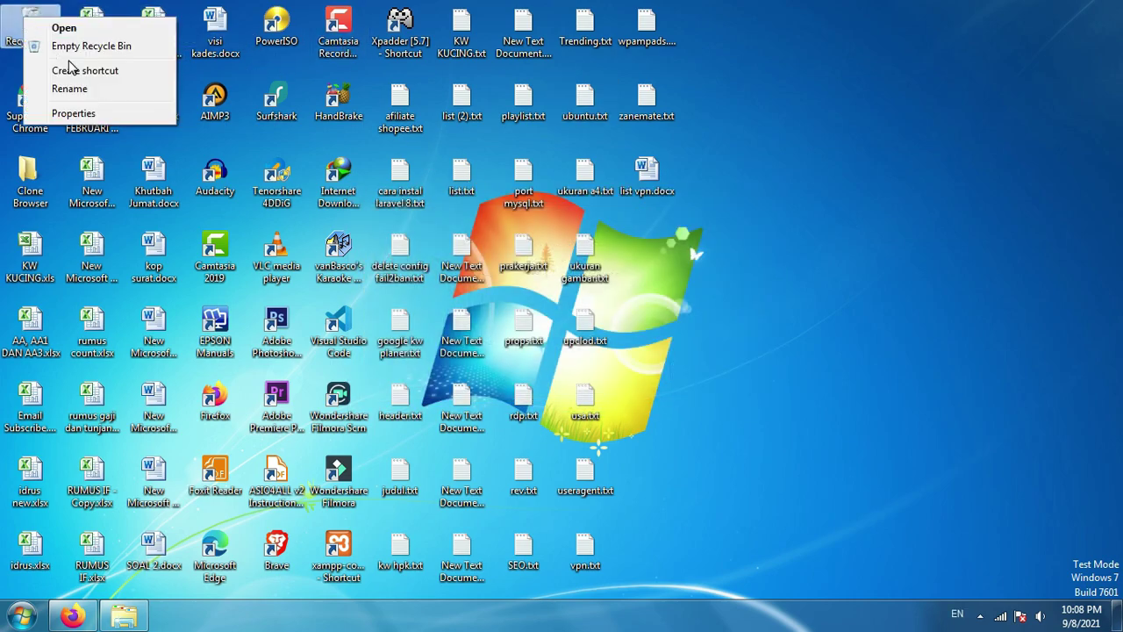
left_click(77, 44)
left_click(595, 370)
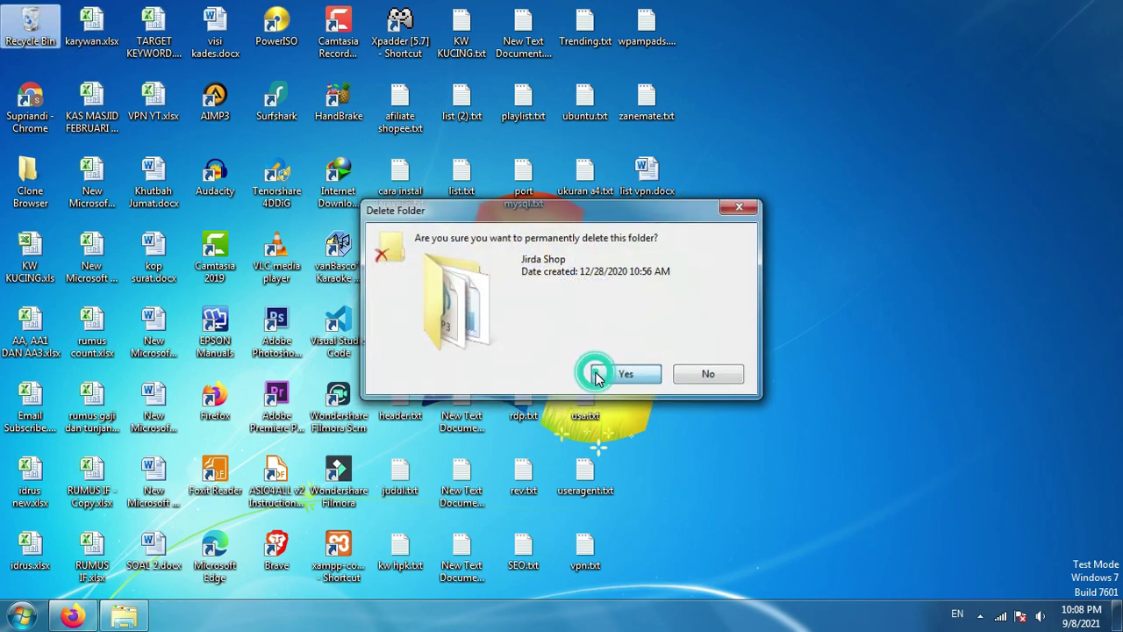
double_click(42, 18)
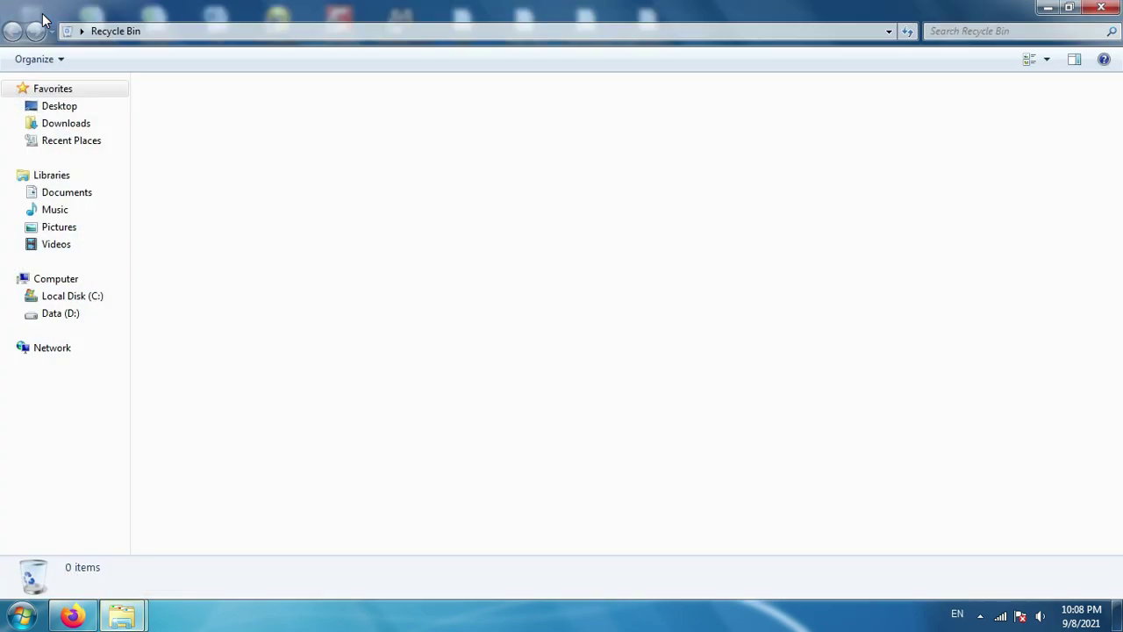
left_click(1100, 8)
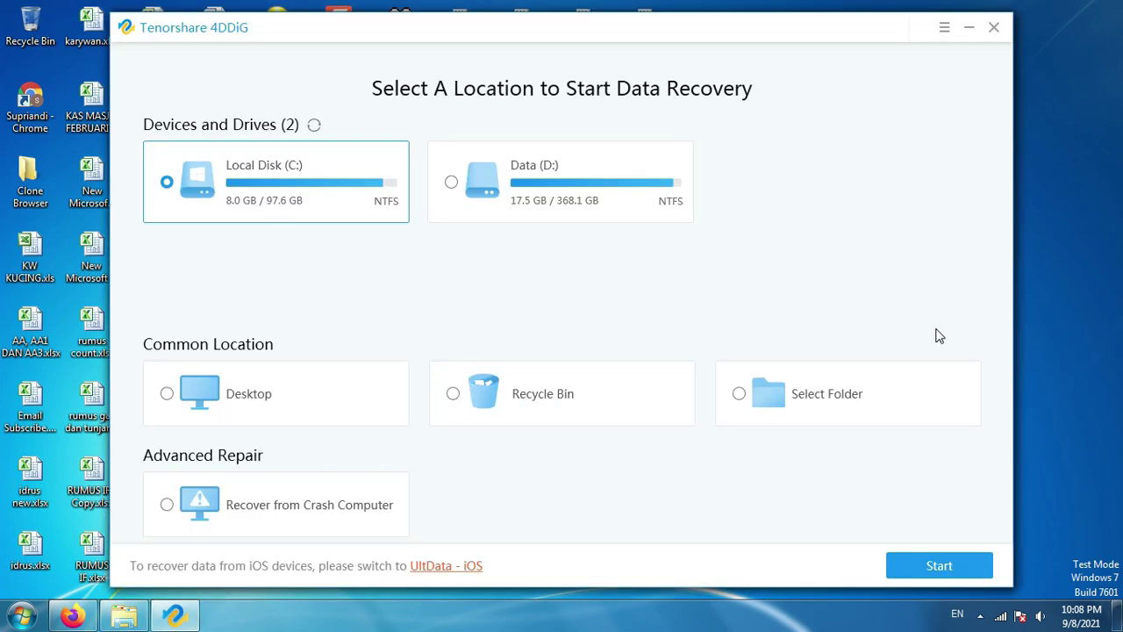
Scan Data (D:) for lost files in Tenorshare 4DDiG and dismiss the tips on finding files
left_click(453, 184)
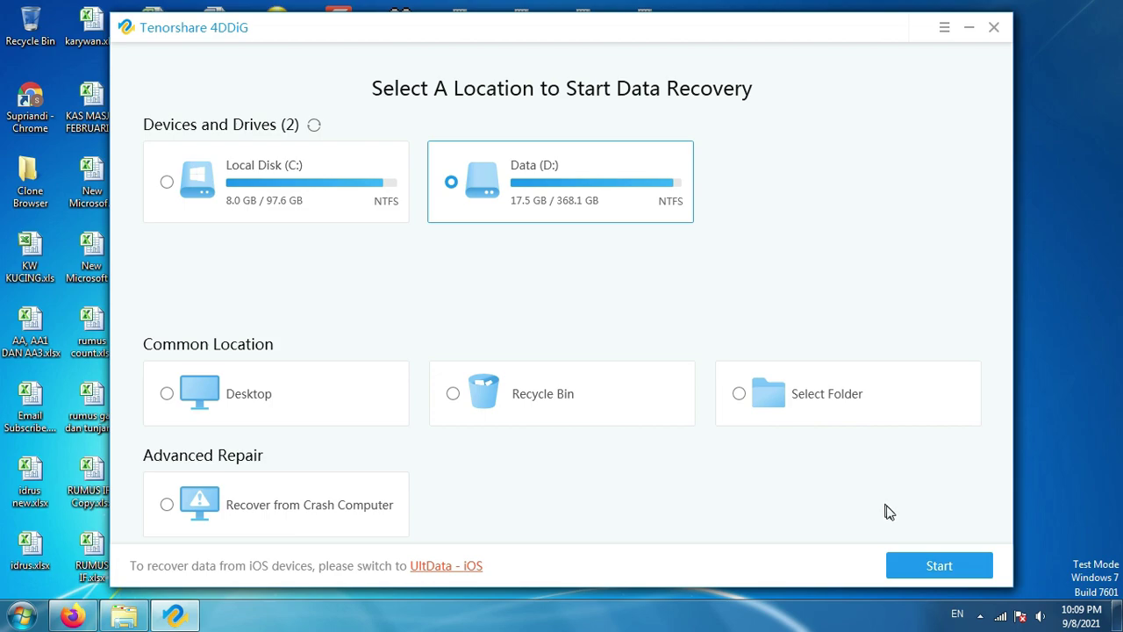
left_click(932, 566)
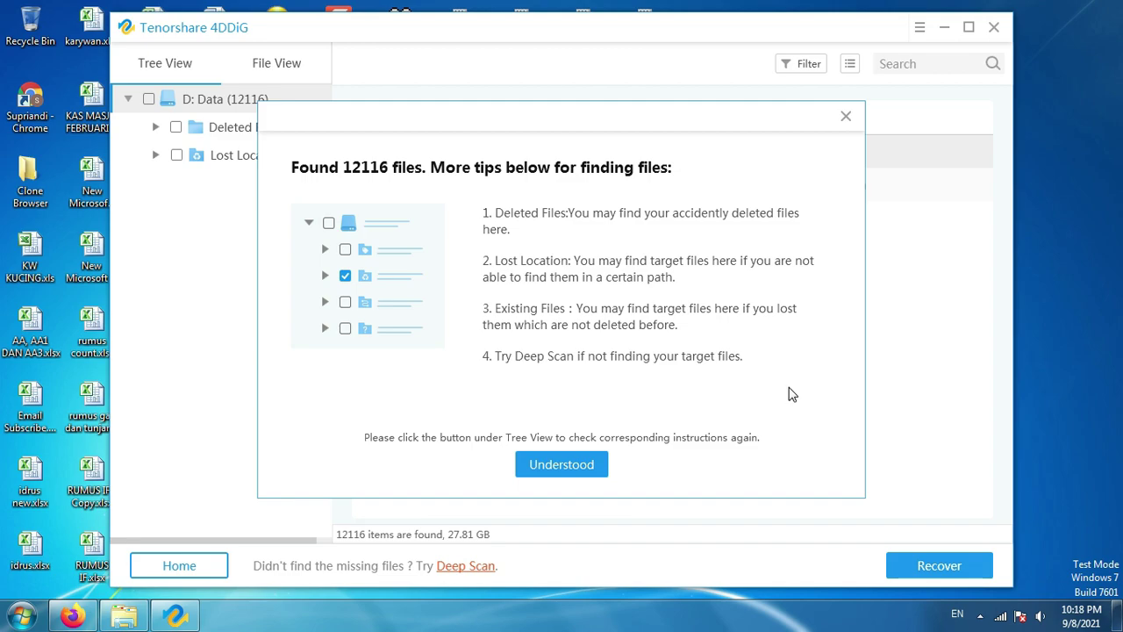
left_click(560, 462)
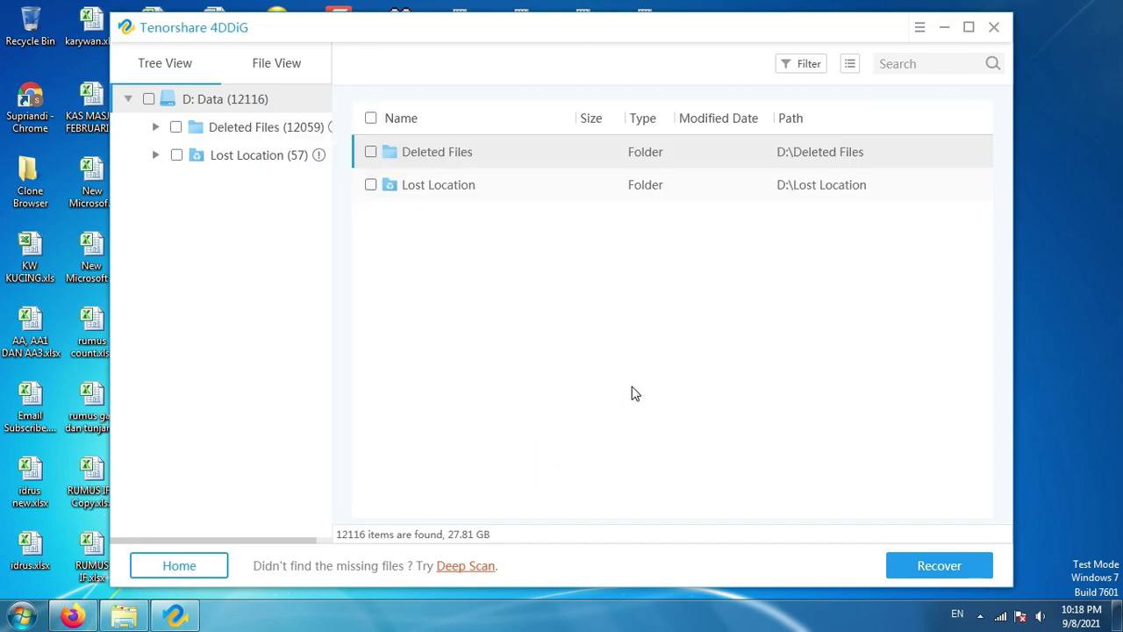
Open the Deleted Files folder in the scan results and look through its contents sorted by modified date
double_click(394, 156)
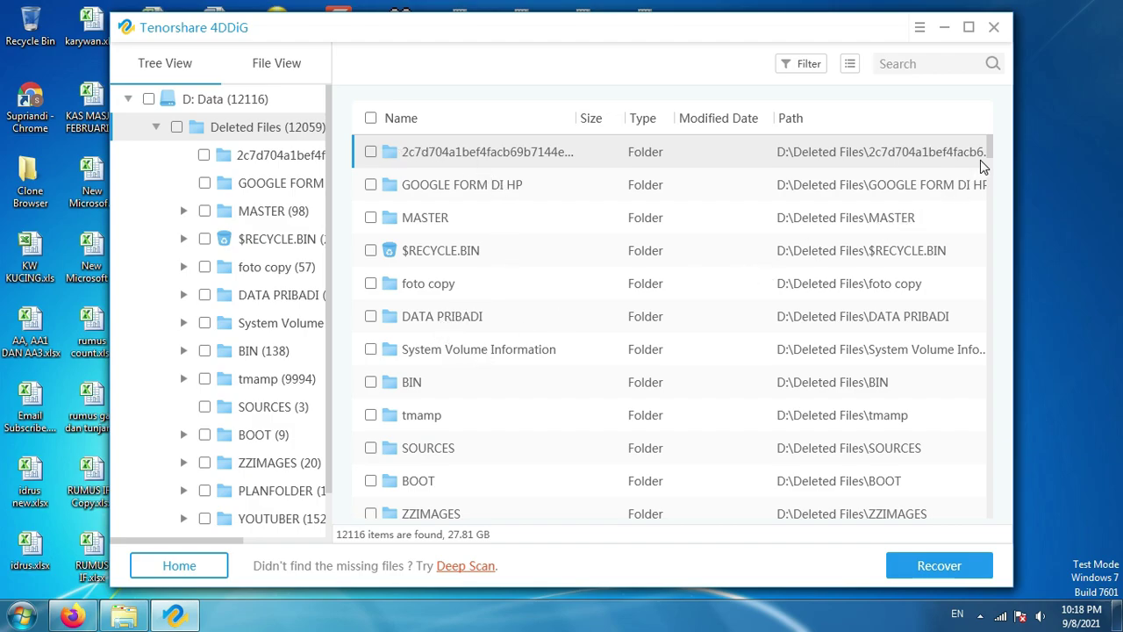
left_click(737, 127)
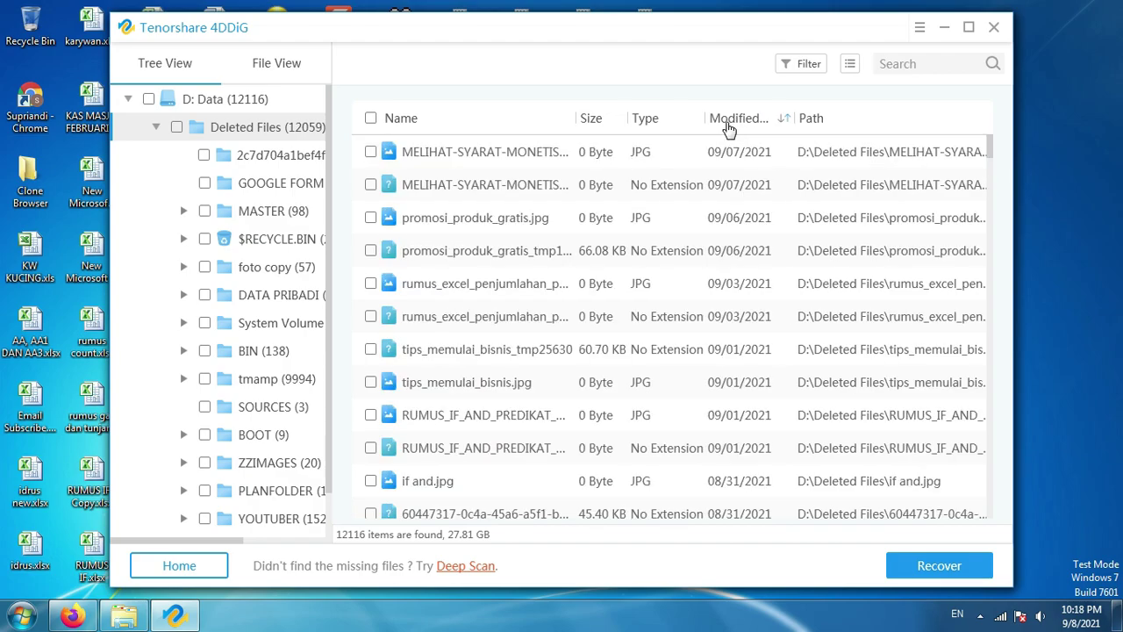
left_click(728, 129)
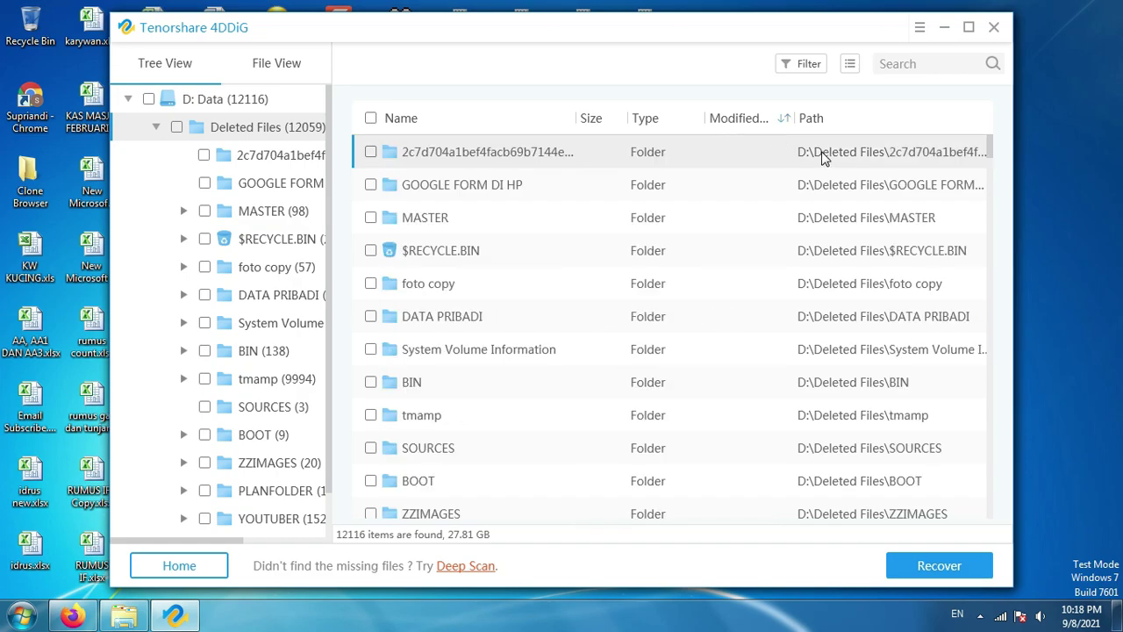
scroll(990, 156, "down", 3)
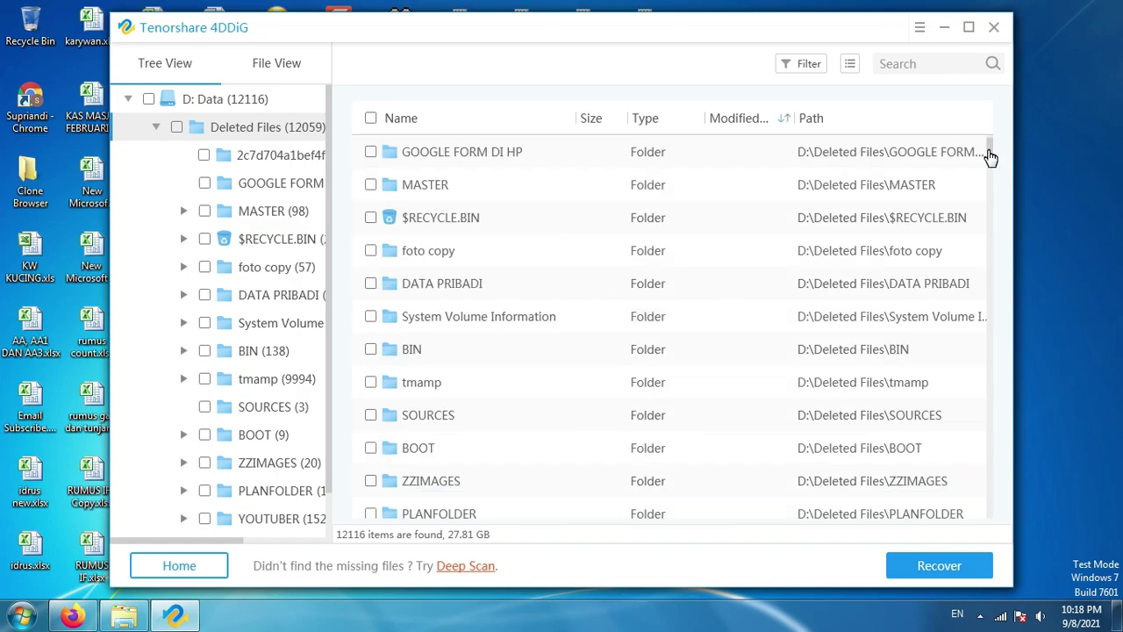
left_click_drag(990, 167, 981, 370)
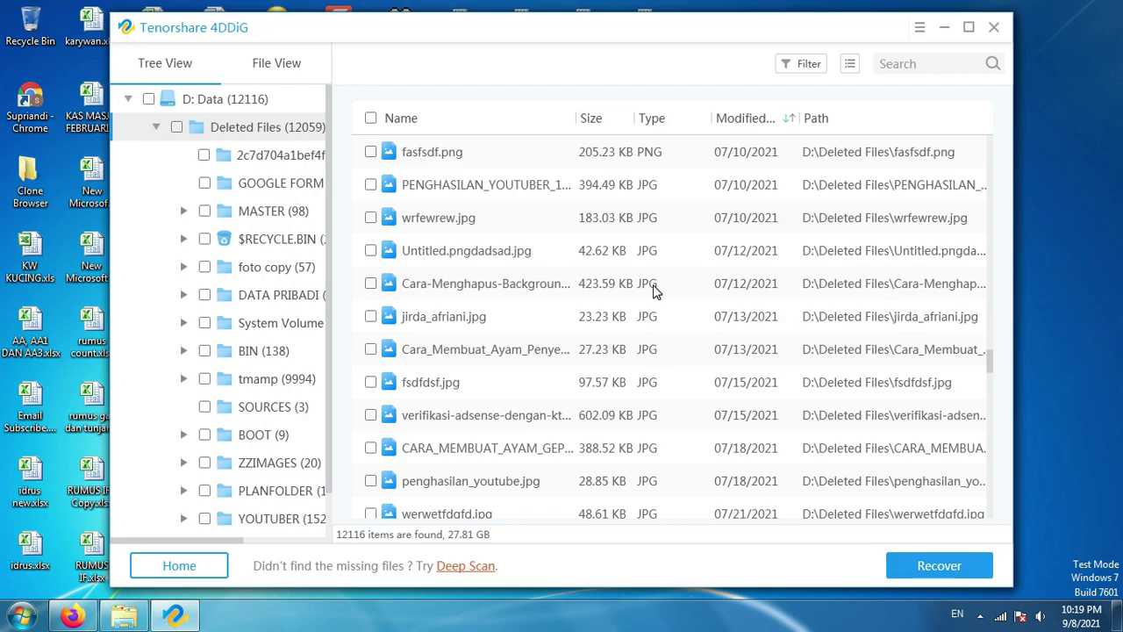
Widen the folder tree and look through the subfolders of Deleted Files for the deleted folder
left_click_drag(333, 274, 401, 275)
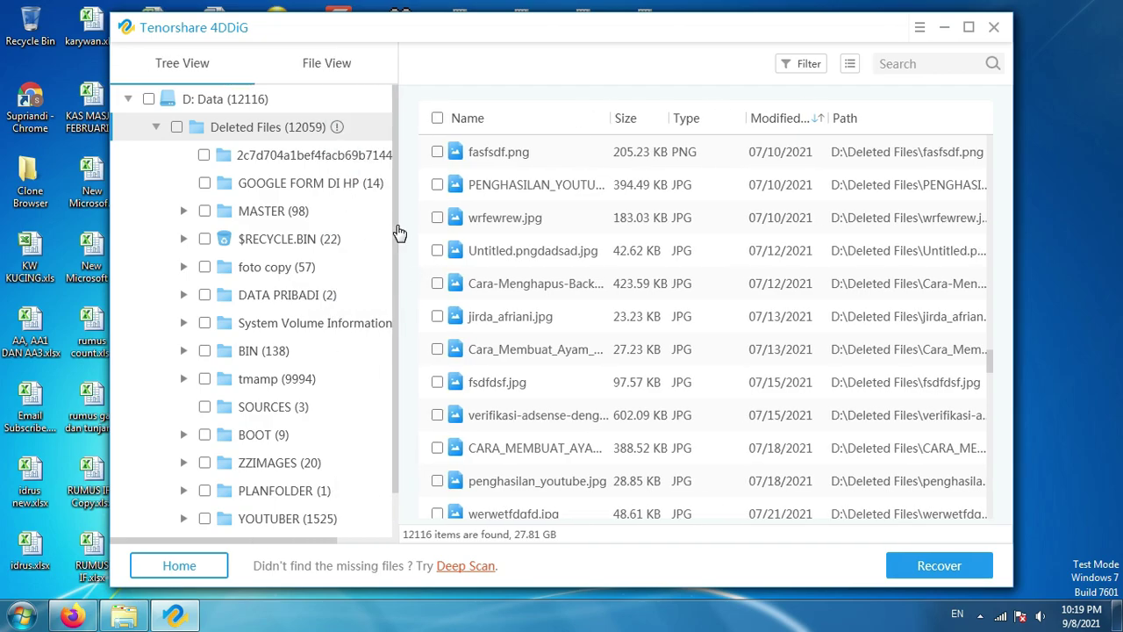
scroll(395, 236, "down", 1)
scroll(394, 281, "down", 1)
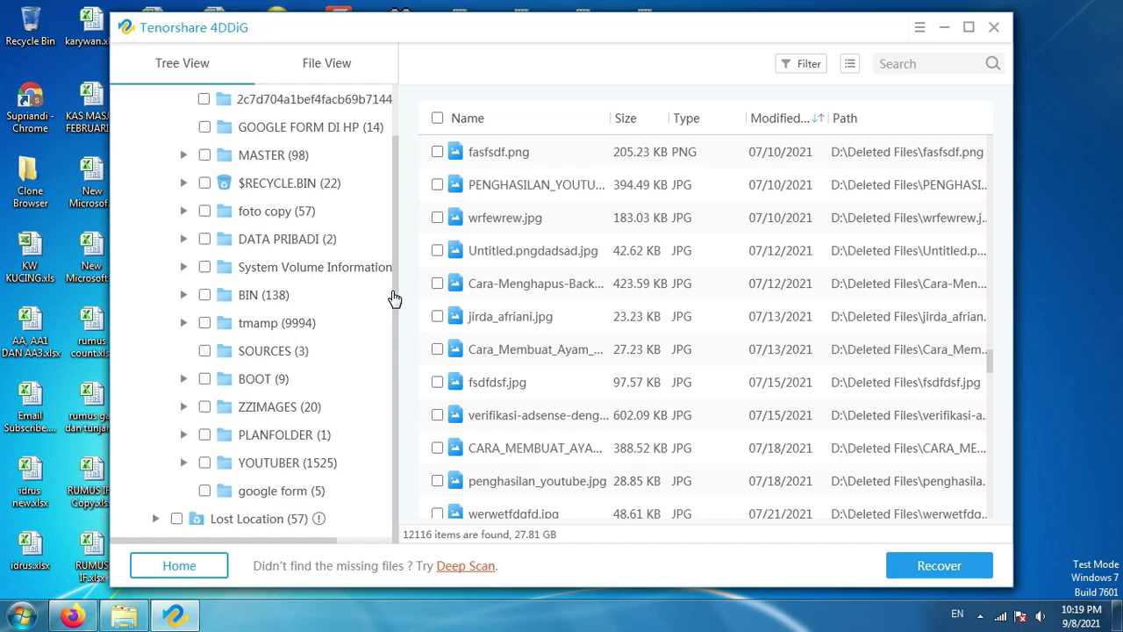
scroll(403, 251, "up", 2)
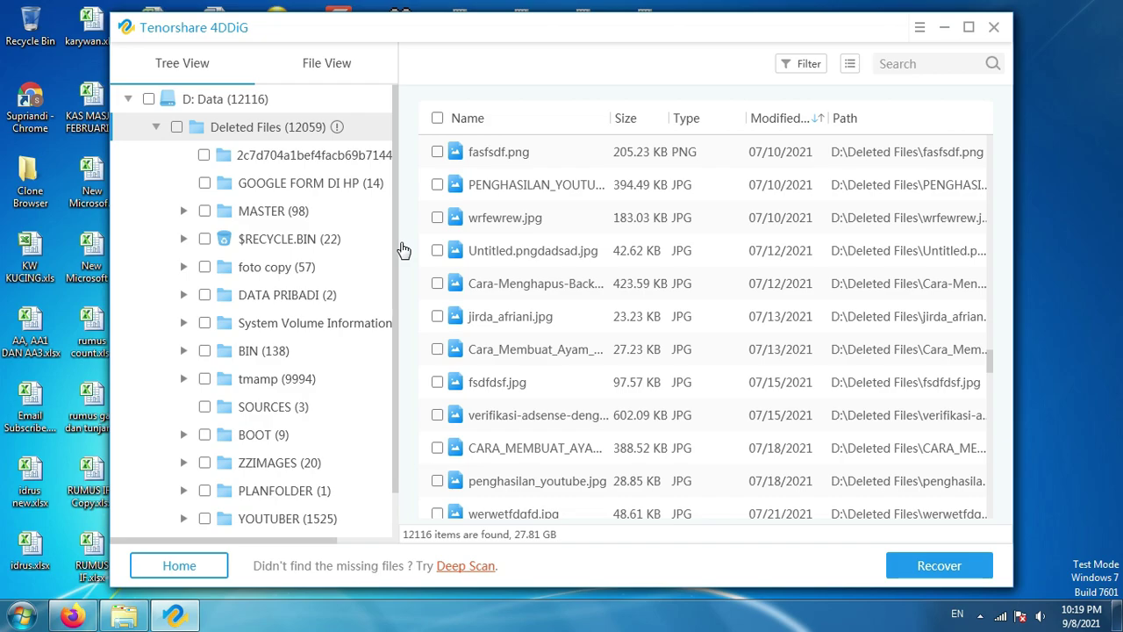
scroll(403, 263, "down", 1)
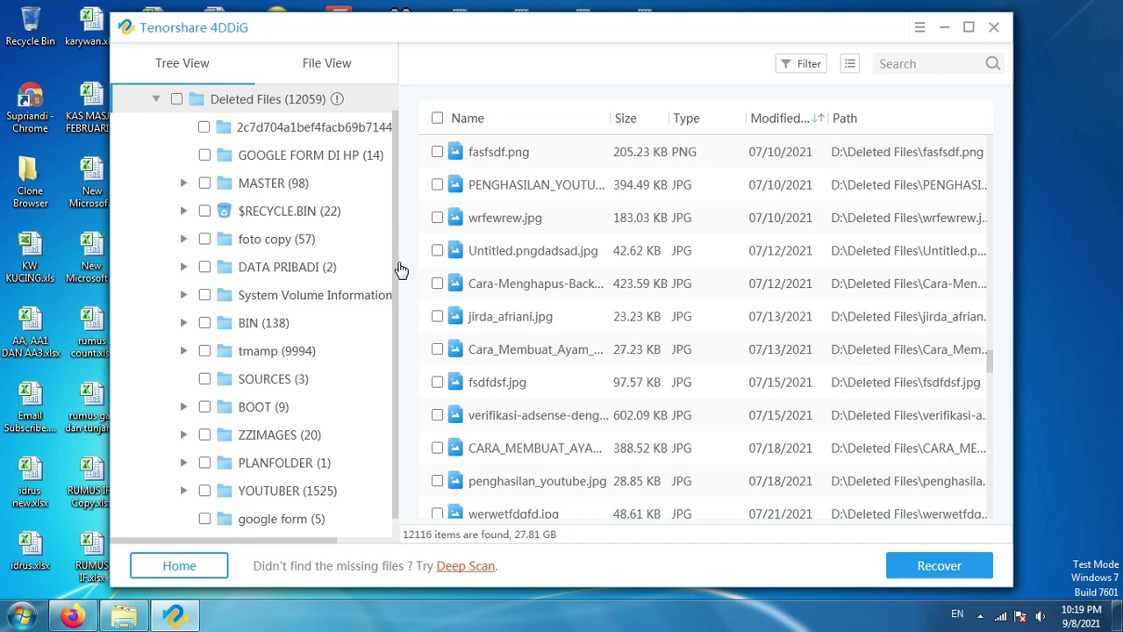
scroll(397, 283, "down", 1)
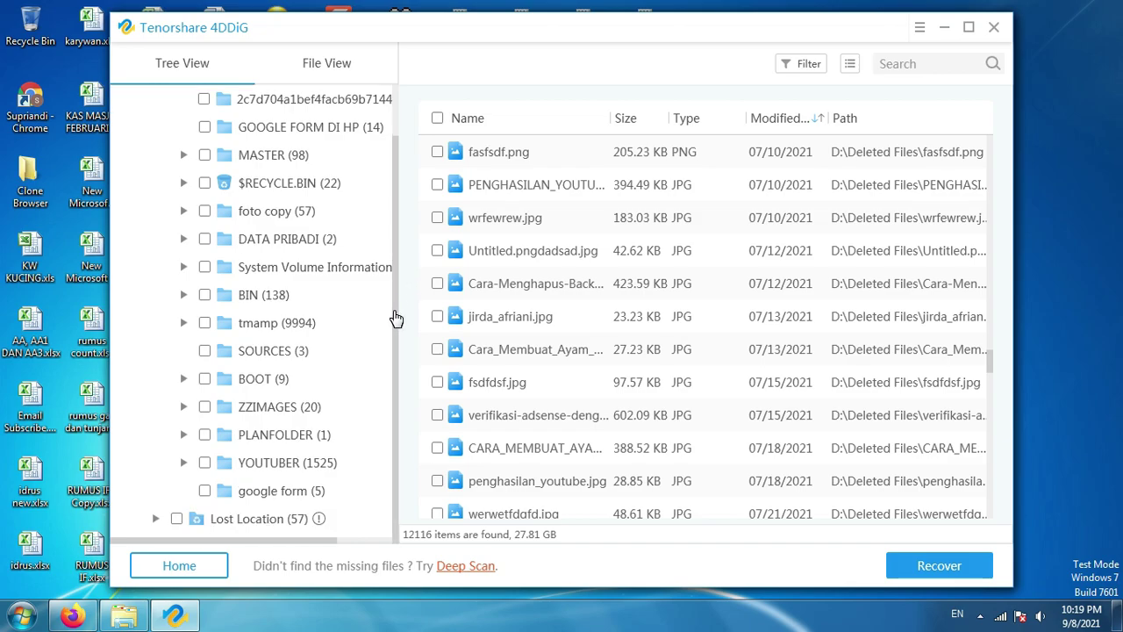
scroll(391, 277, "up", 1)
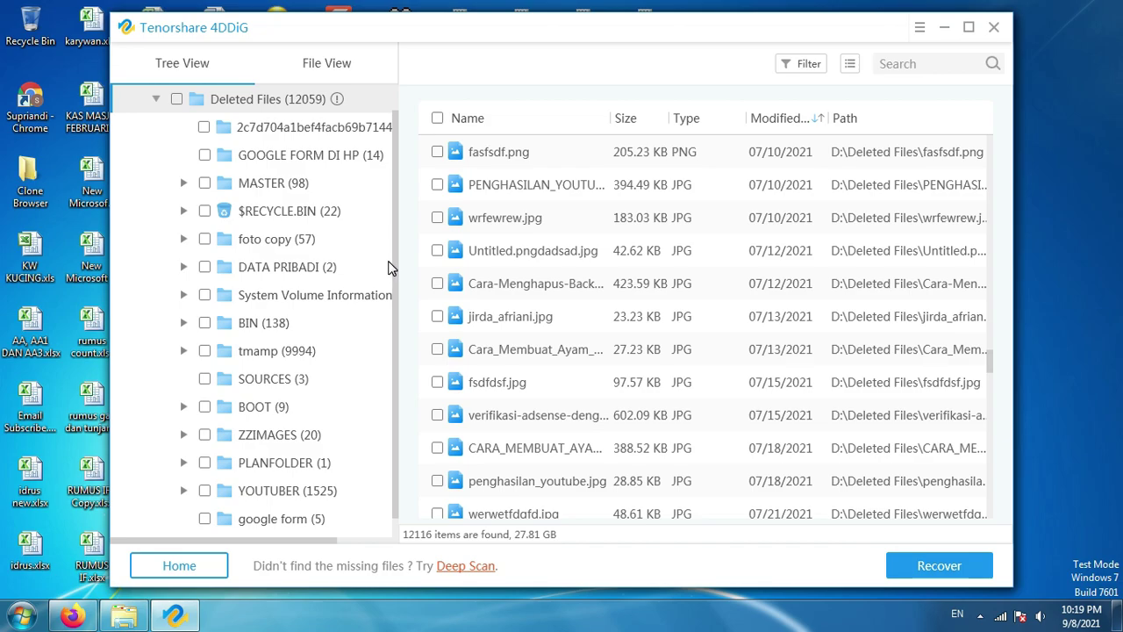
scroll(391, 269, "up", 1)
left_click(392, 269)
Search the Deleted Files for "jirda" and mark the Jirda Shop folder and JIRDA CELL.docx for recovery
left_click(248, 129)
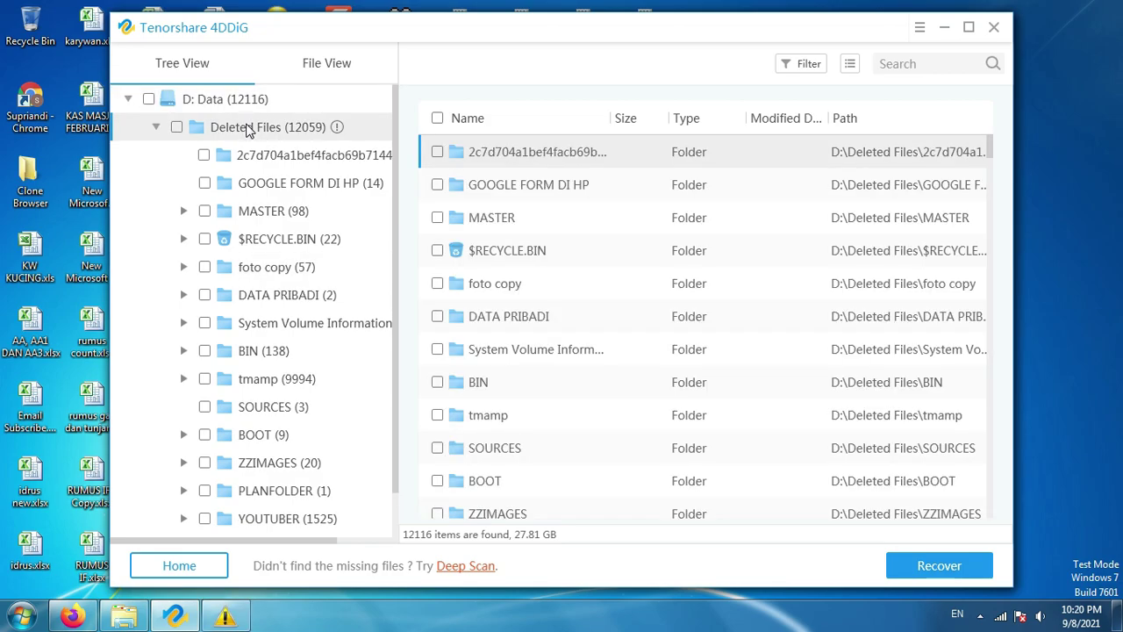
left_click(911, 73)
type("jirda")
left_click(992, 65)
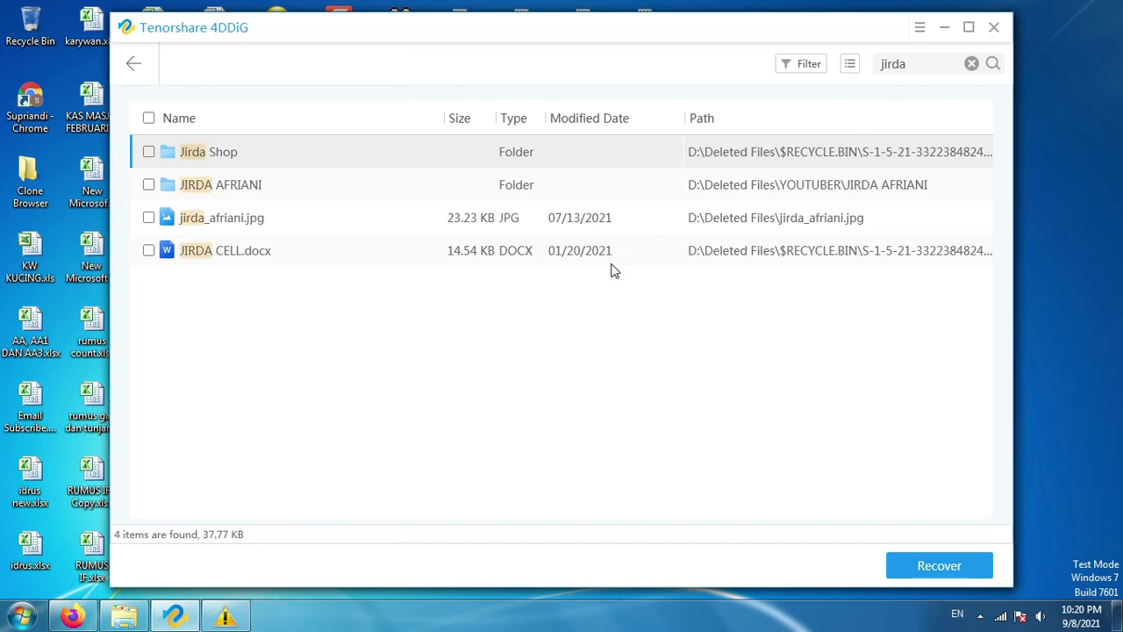
left_click(149, 152)
left_click(148, 250)
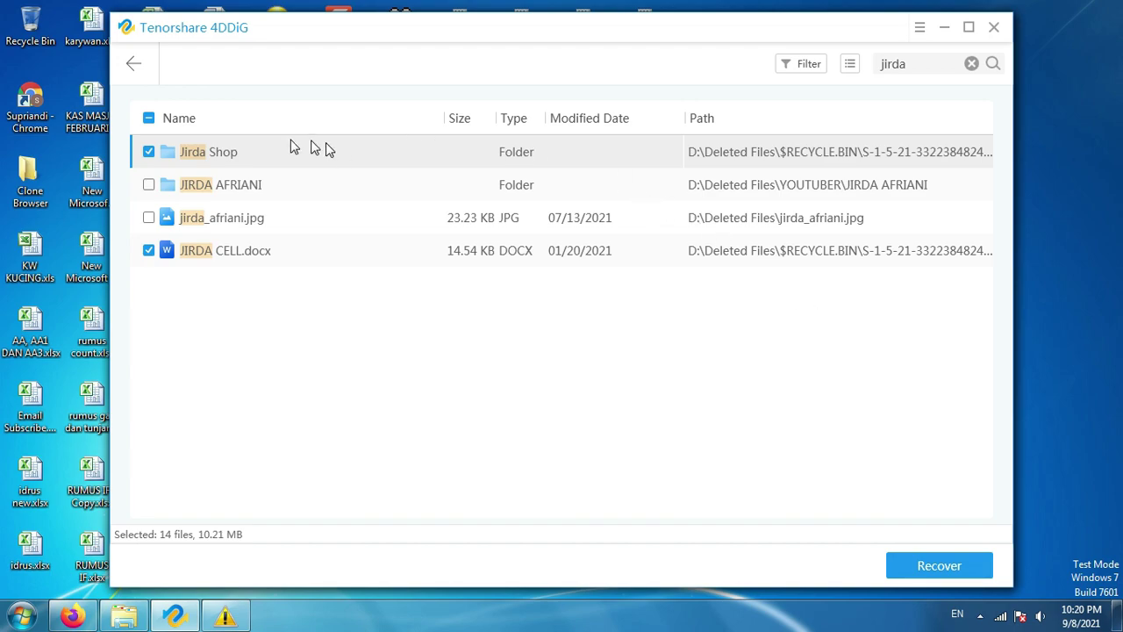
Open the marked Jirda Shop folder, look through the files it contains, and return to the search results
double_click(192, 153)
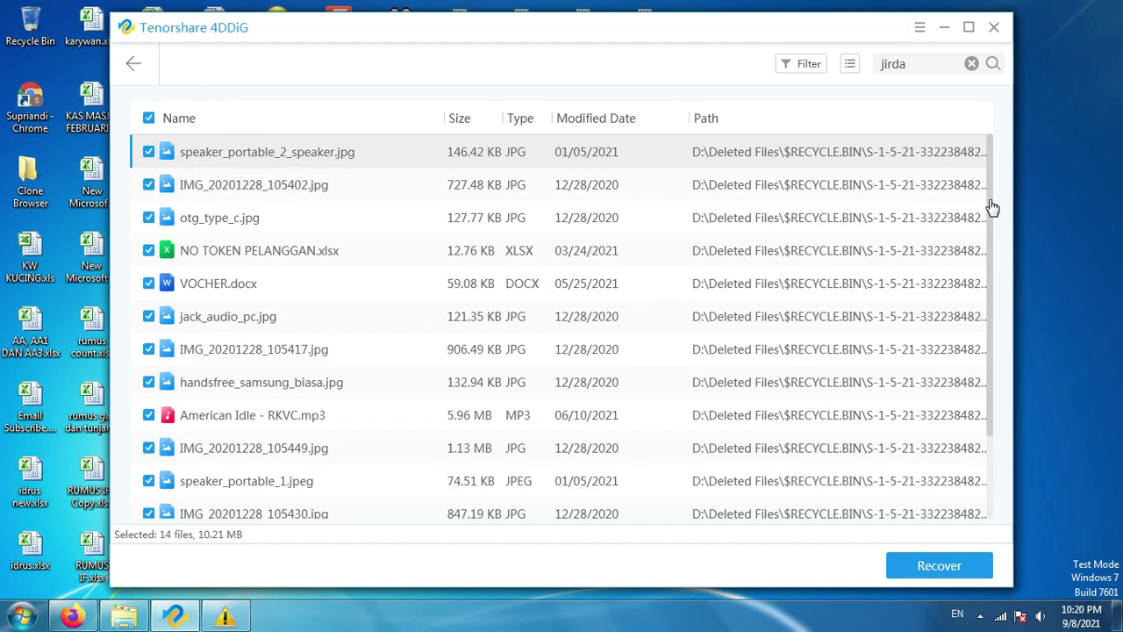
left_click_drag(992, 205, 987, 316)
left_click(992, 160)
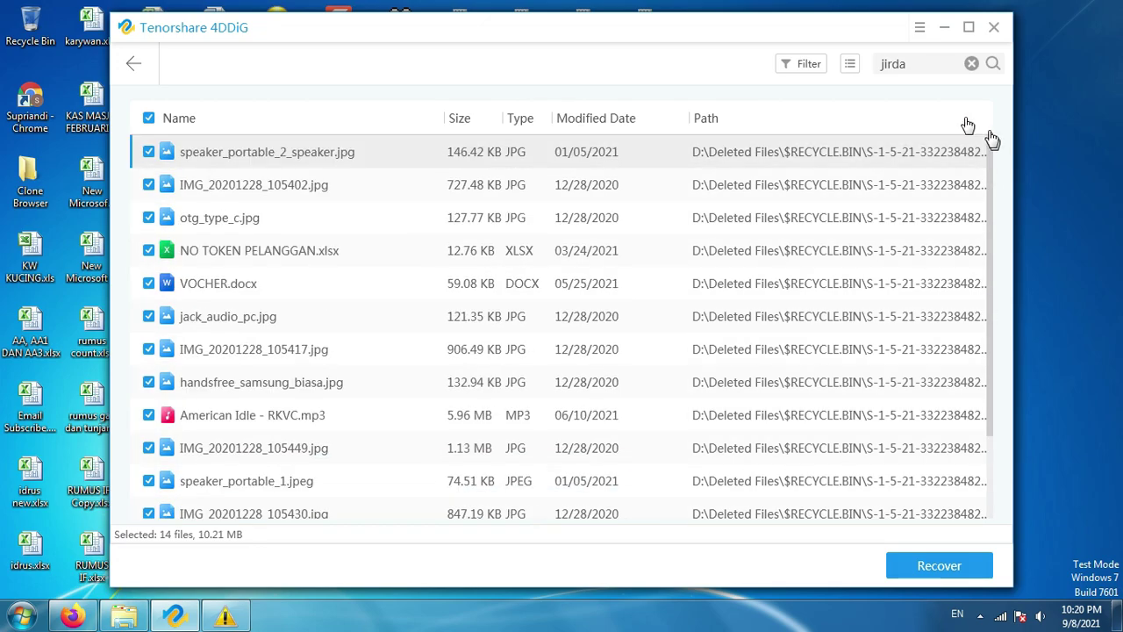
left_click(129, 64)
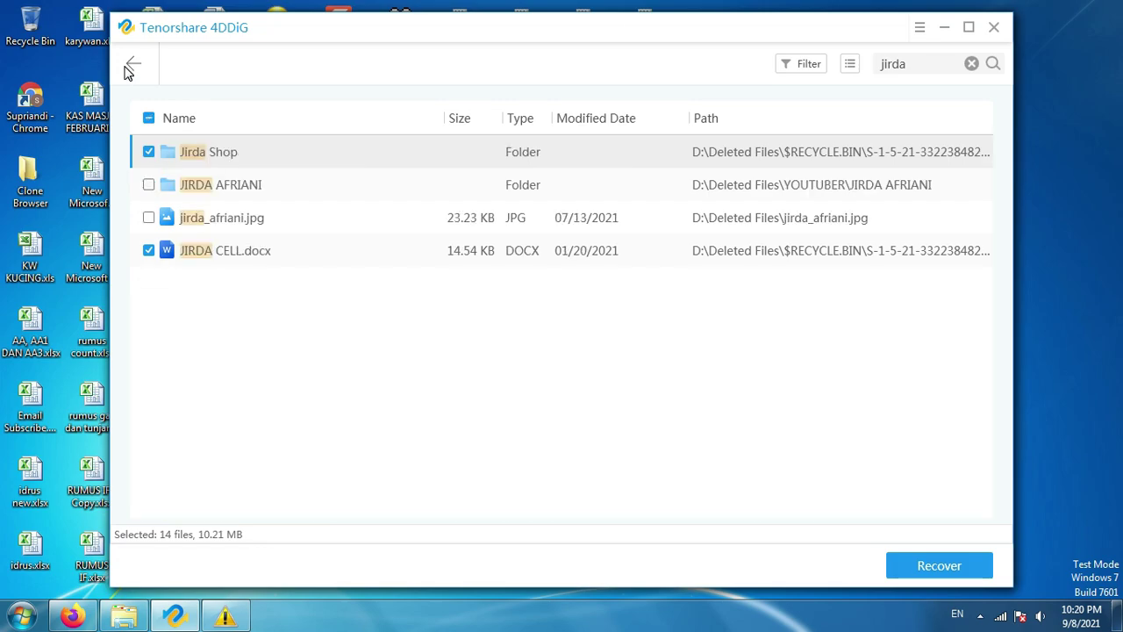
Start recovering the marked items and create a new folder on Data(D:) in the save location list
left_click(911, 568)
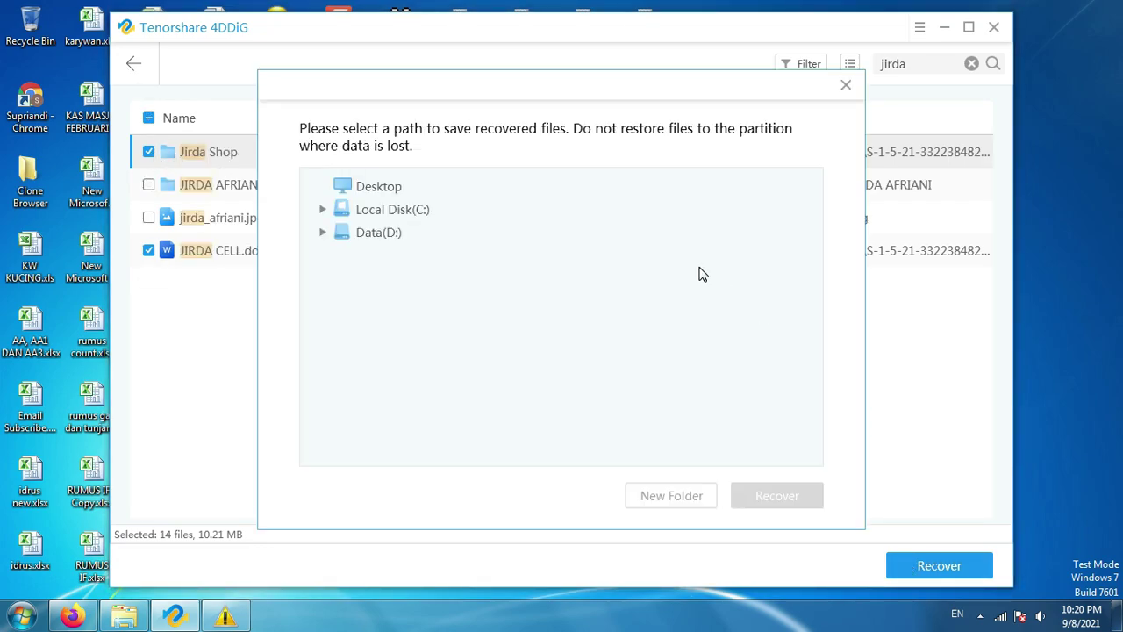
left_click(359, 238)
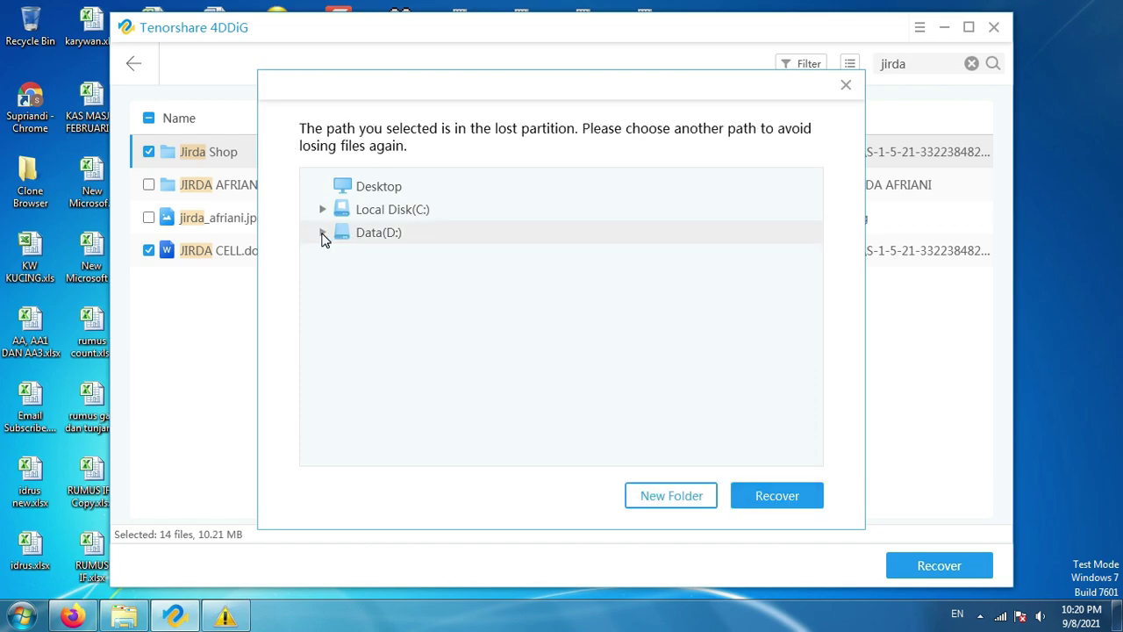
left_click(322, 234)
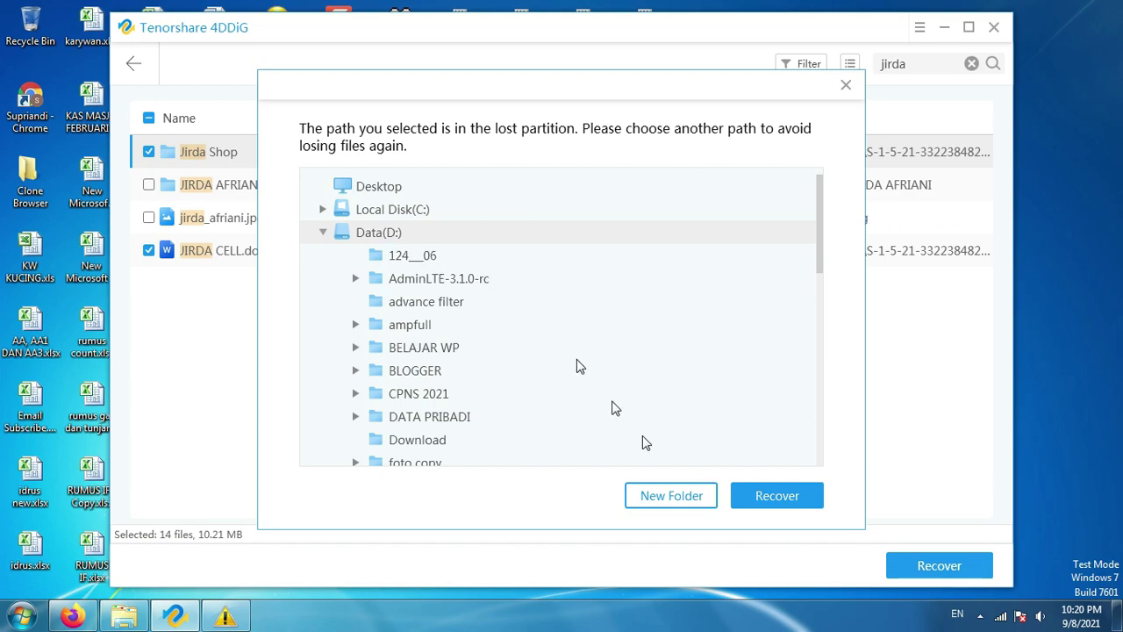
left_click(672, 496)
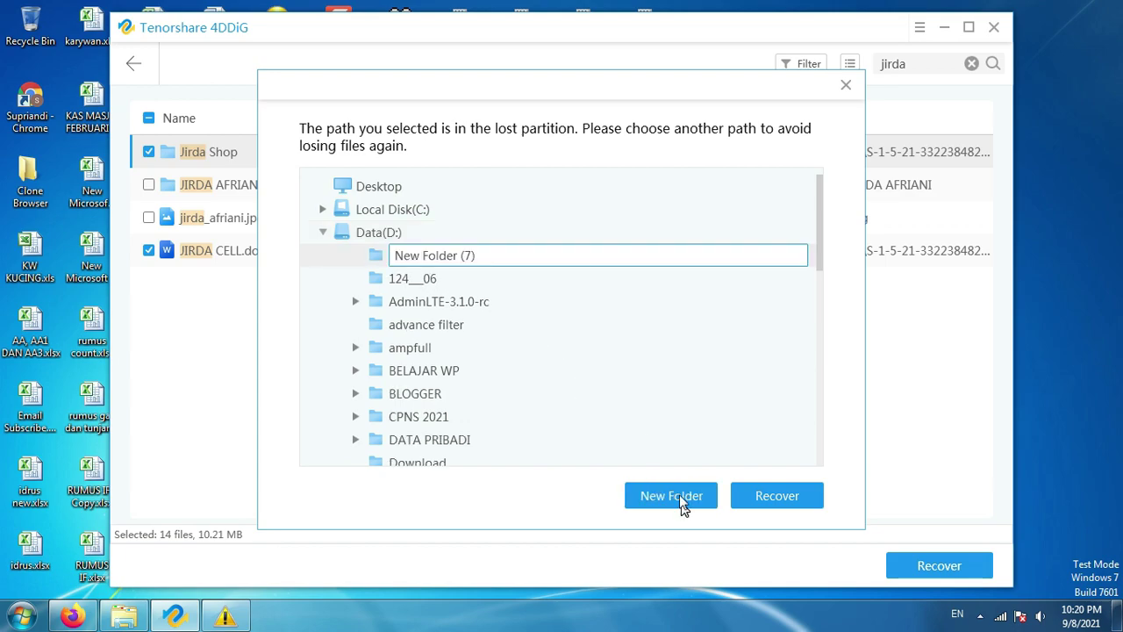
left_click(484, 252)
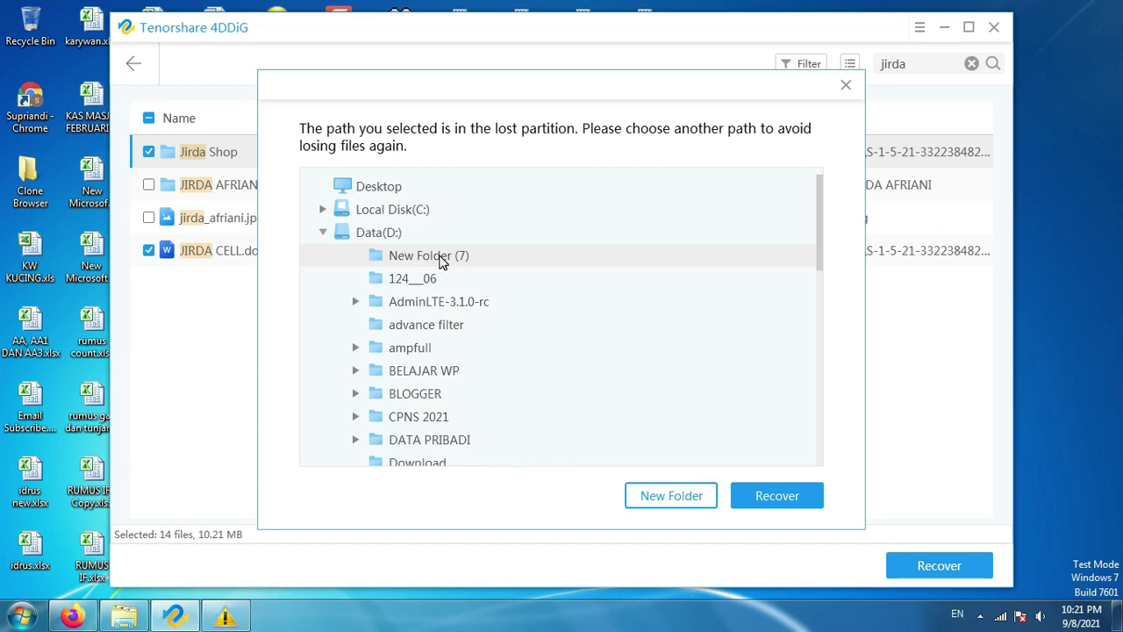
Create a subfolder named Rocovery inside the new folder on Data(D:)
left_click(679, 498)
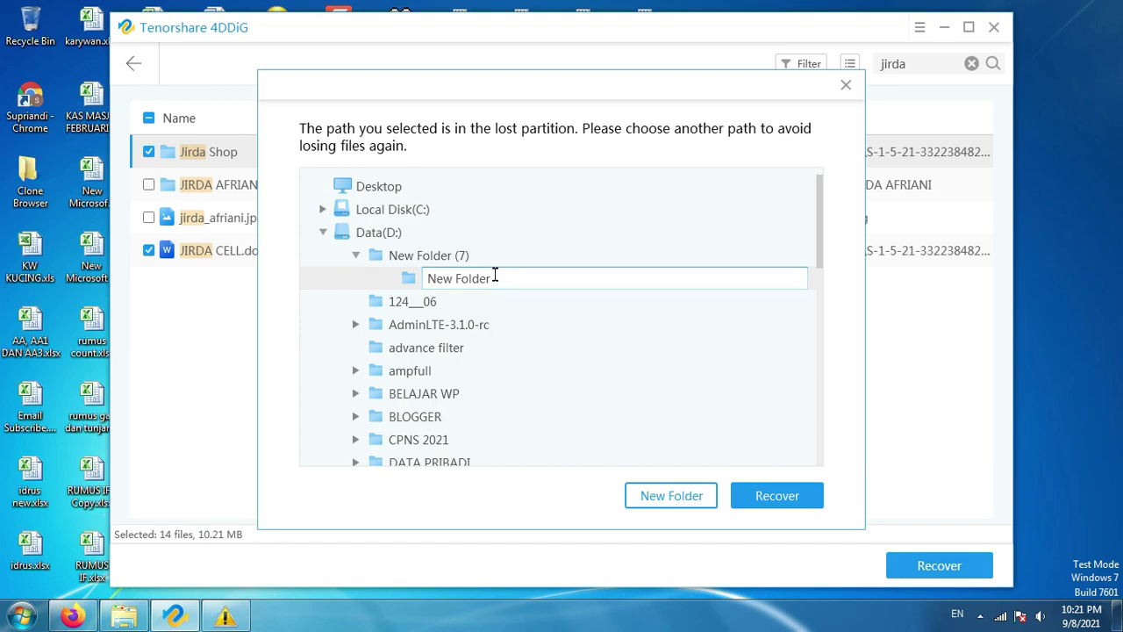
left_click_drag(494, 276, 430, 272)
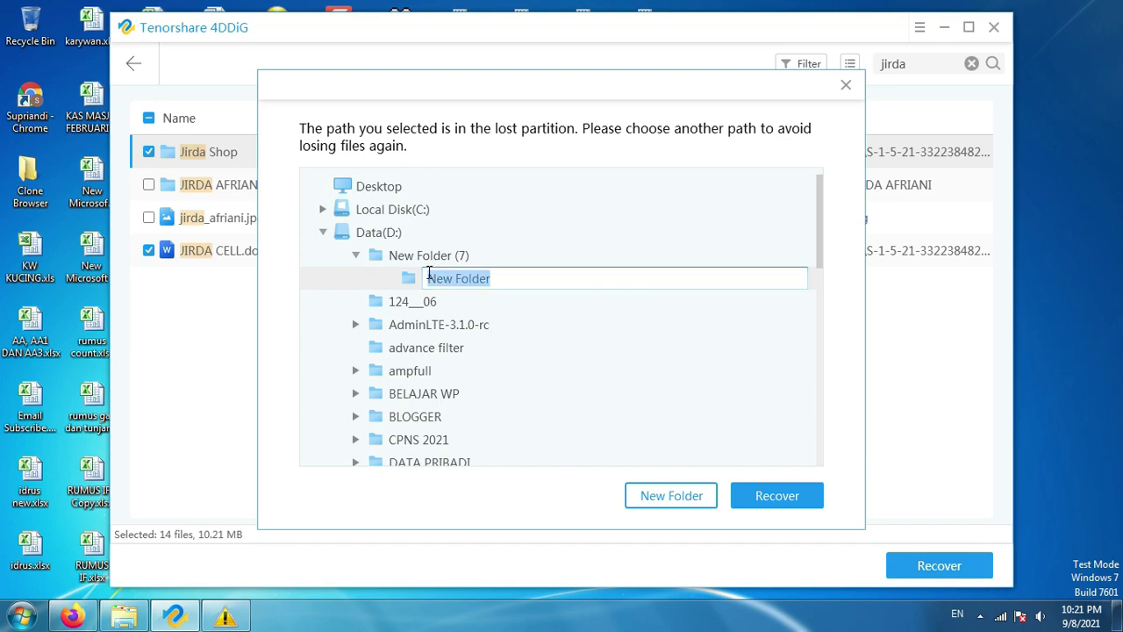
type("re")
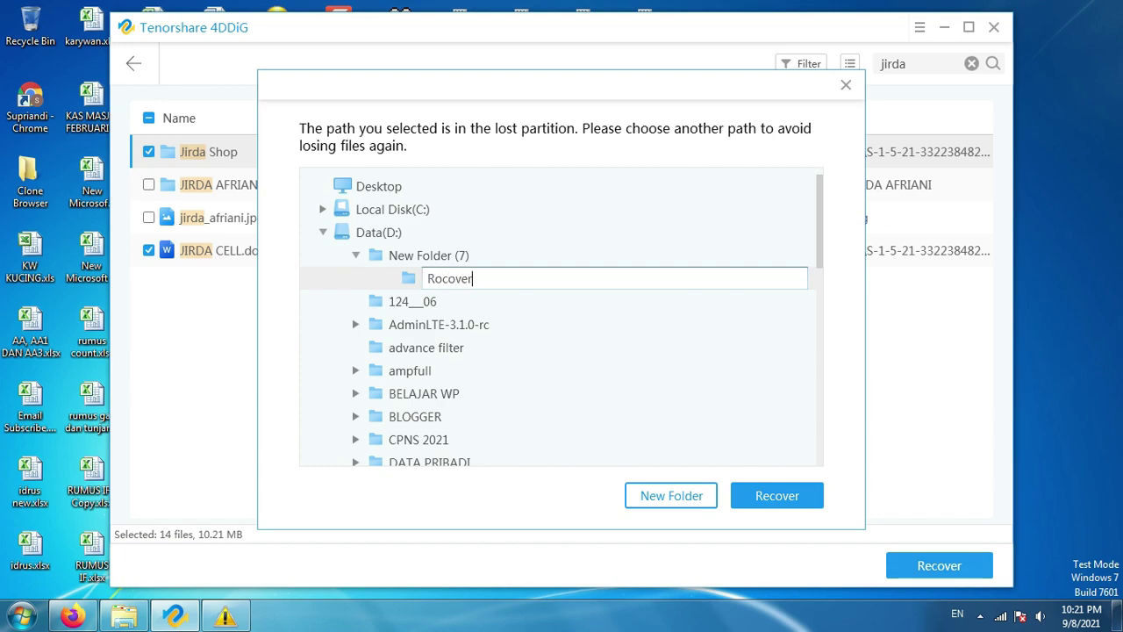
key("Return")
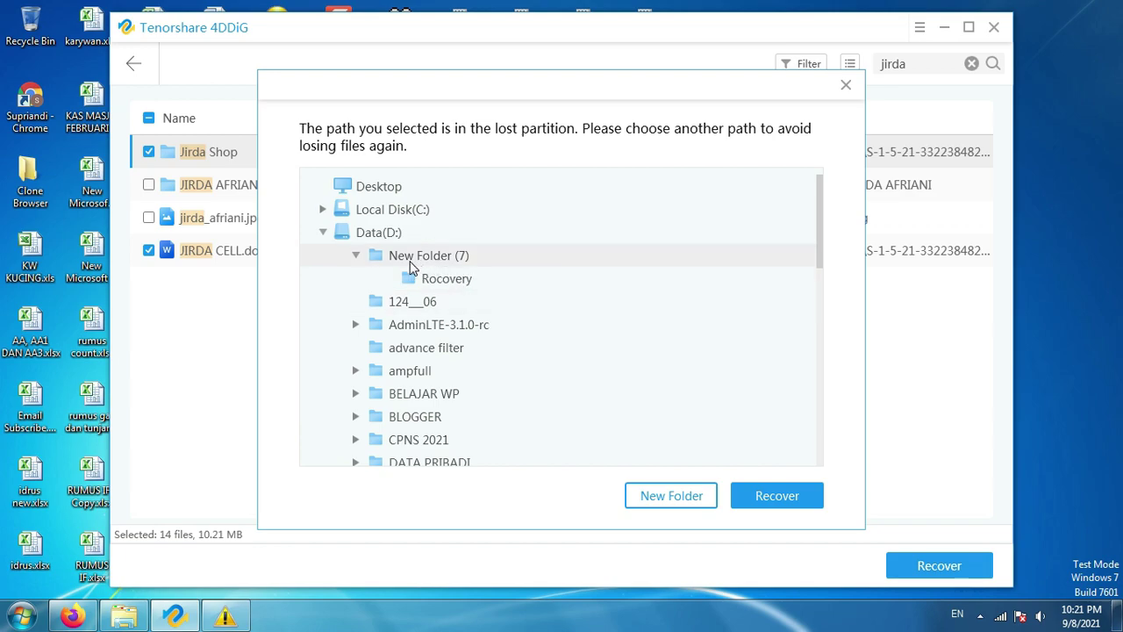
Recover the marked items into the Rocovery subfolder despite the lost-partition warning, and view the recovered files
left_click(444, 284)
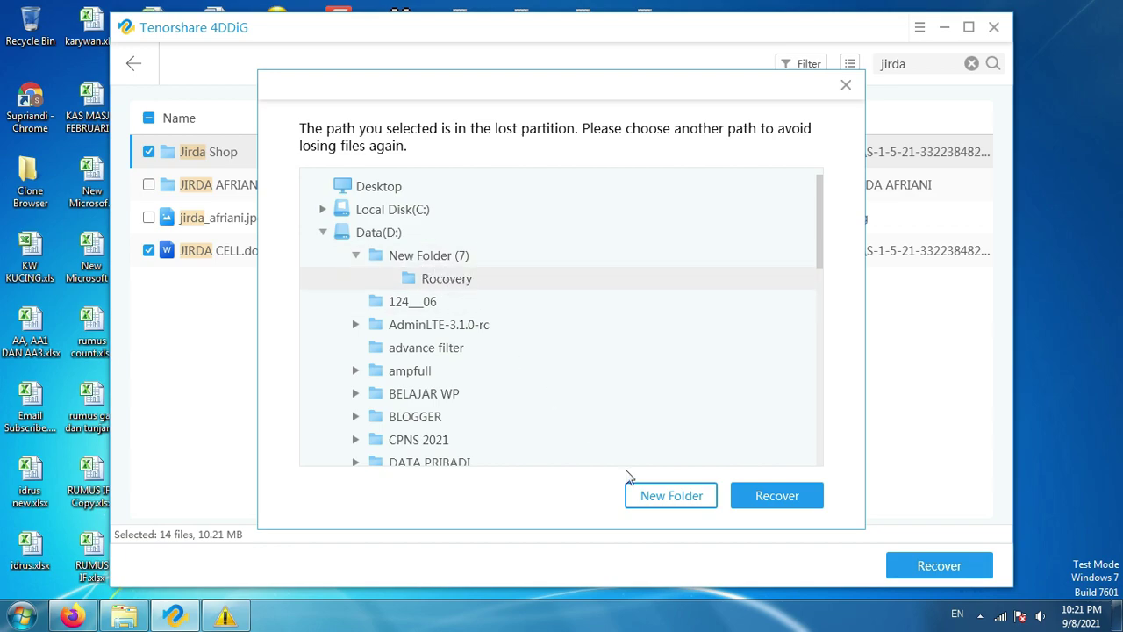
left_click(769, 500)
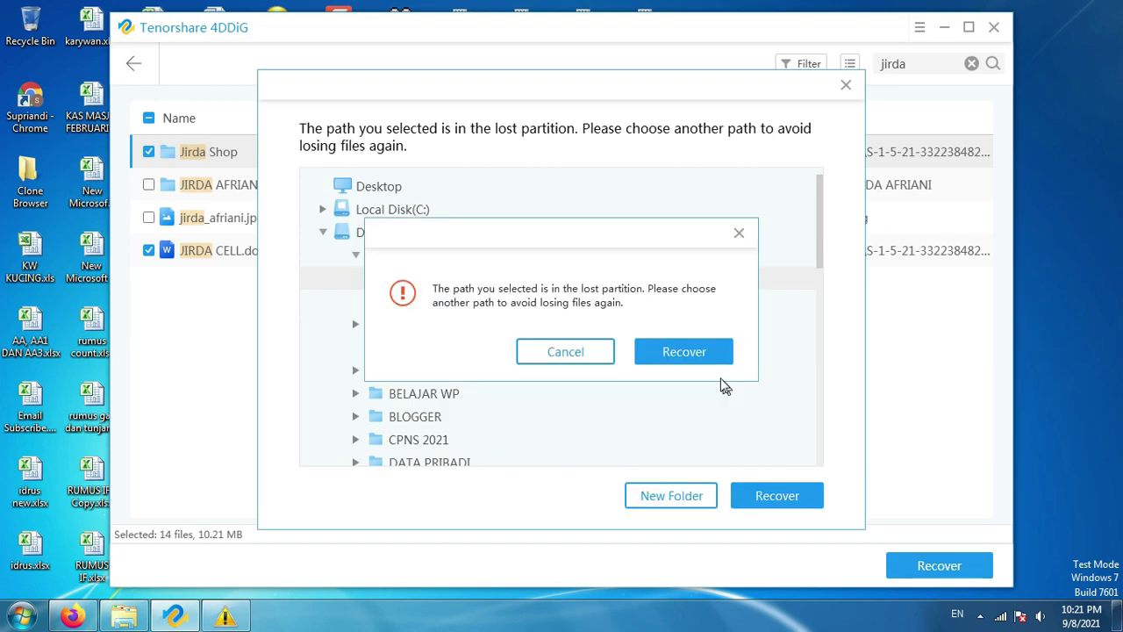
left_click(691, 352)
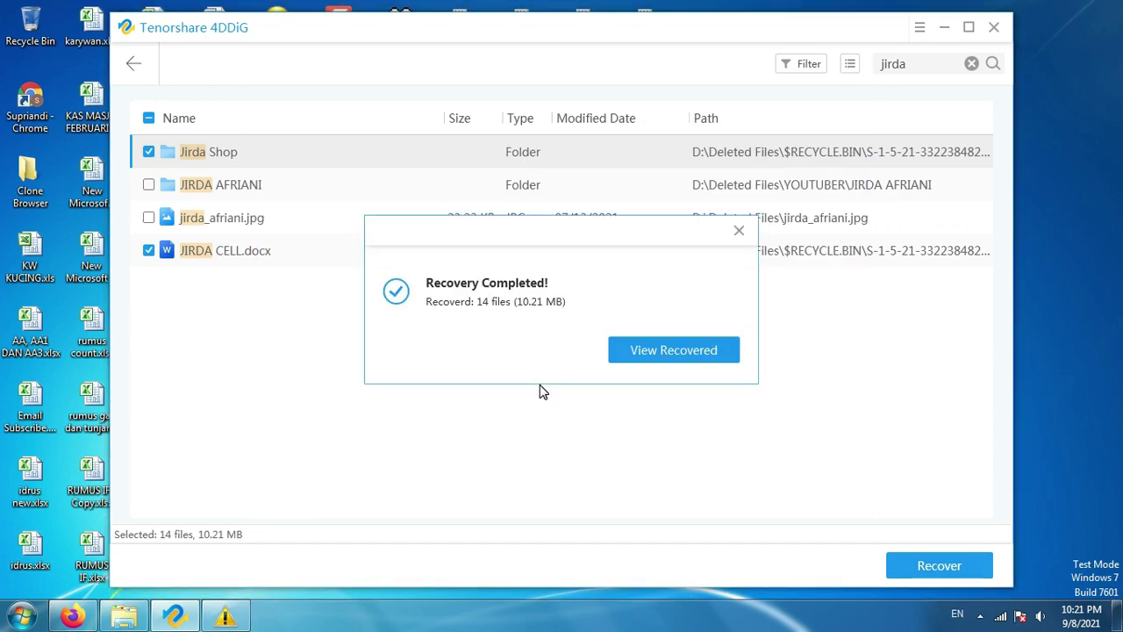
left_click(684, 360)
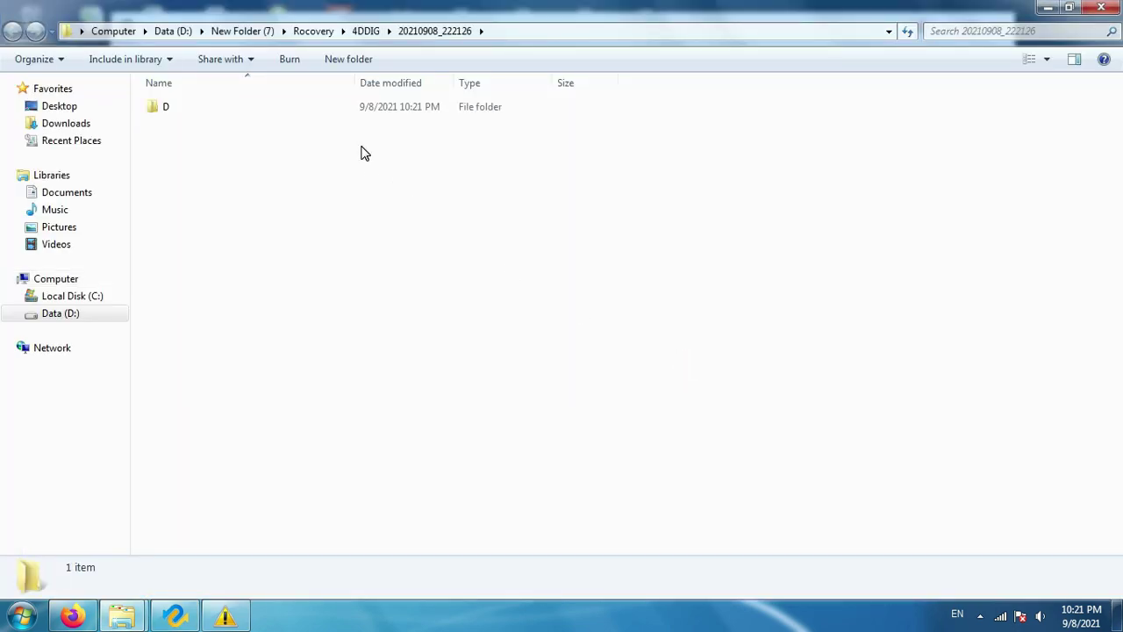
Go back to Data (D:) and open New Folder (7) and its Rocovery subfolder
left_click(236, 35)
left_click(179, 34)
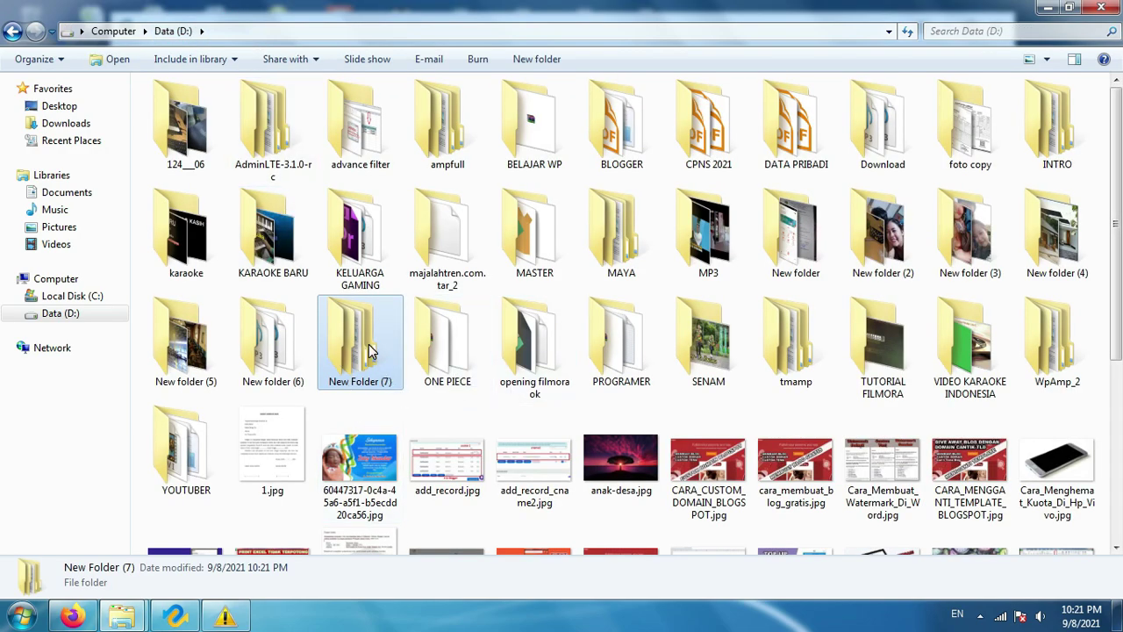
double_click(368, 349)
double_click(205, 110)
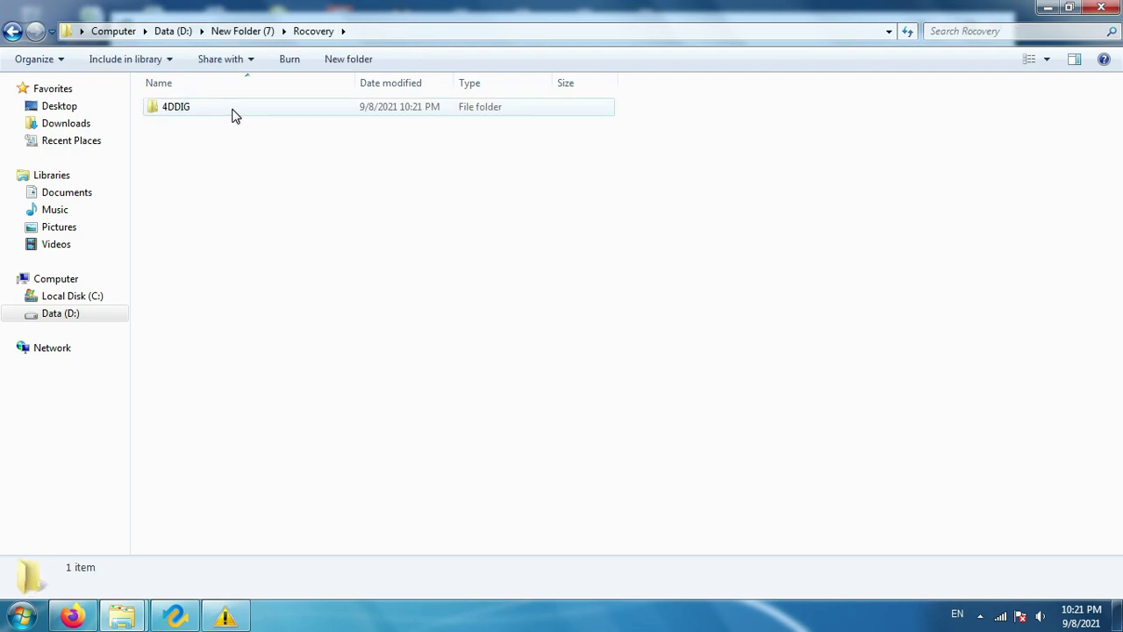
Open the nested recovery folders from 4DDIG through D, Deleted Files and $RECYCLE.BIN to the folder that holds Jirda Shop
left_click(168, 110)
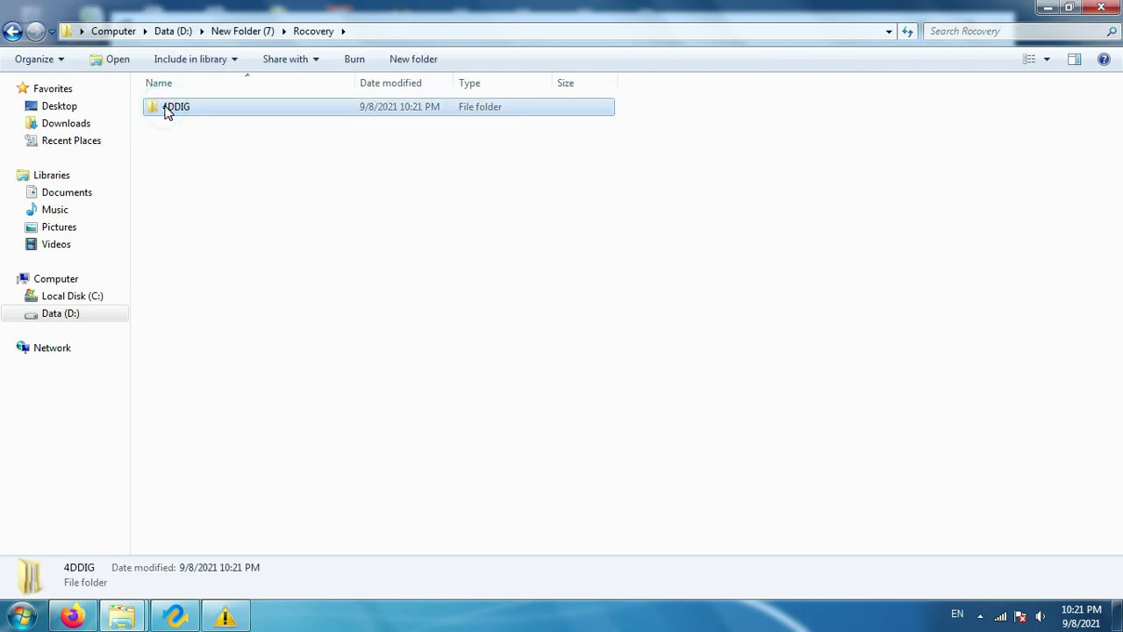
double_click(167, 109)
double_click(167, 107)
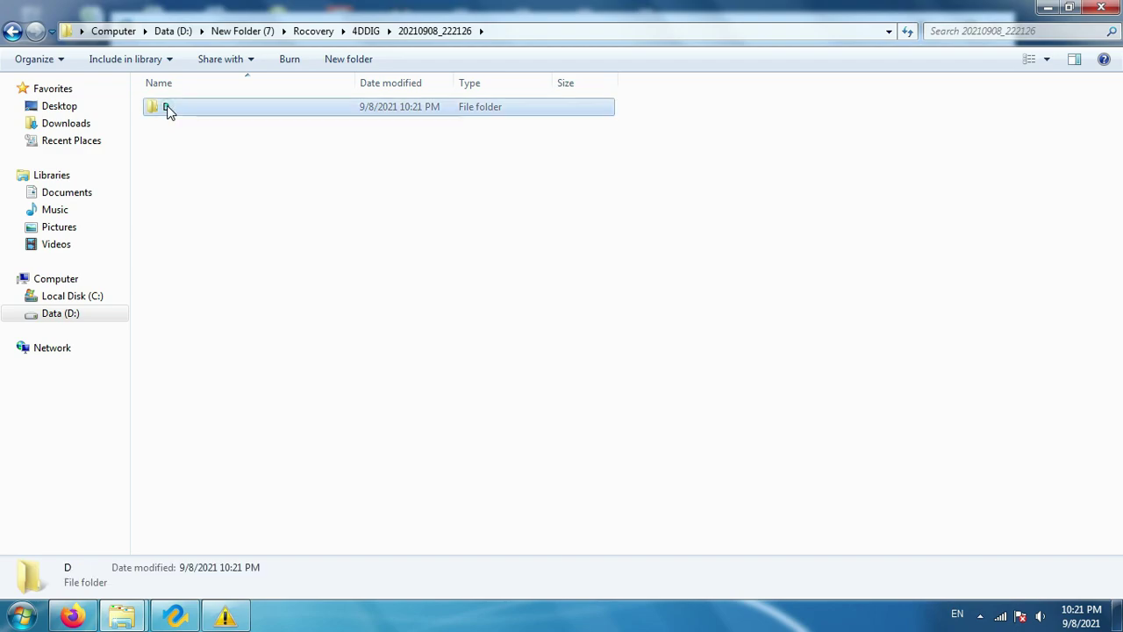
double_click(166, 108)
left_click(169, 109)
double_click(168, 109)
left_click(168, 108)
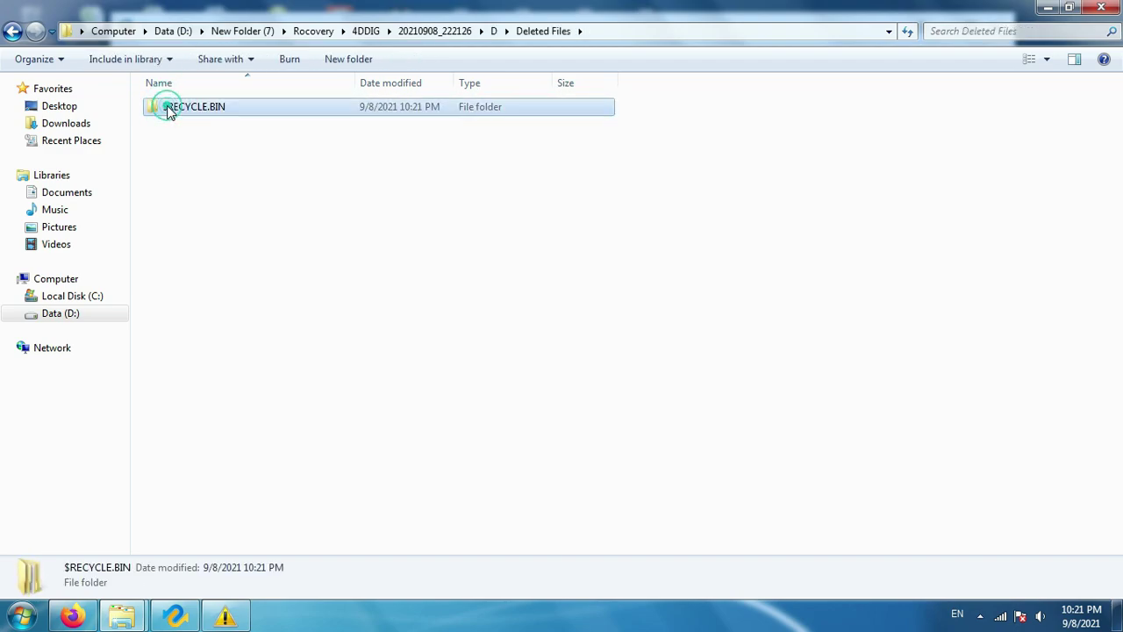
double_click(168, 109)
left_click(169, 109)
double_click(168, 109)
left_click(167, 110)
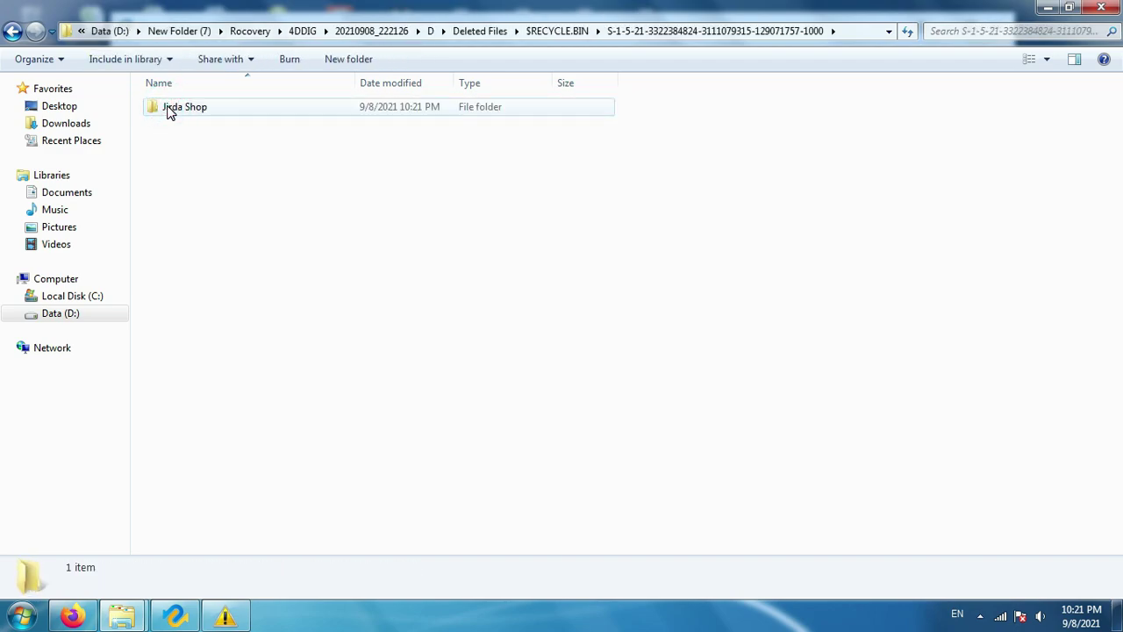
Open the recovered Jirda Shop folder, inspect KAS MASJID.xlsx in Excel, and close the workbook
double_click(183, 112)
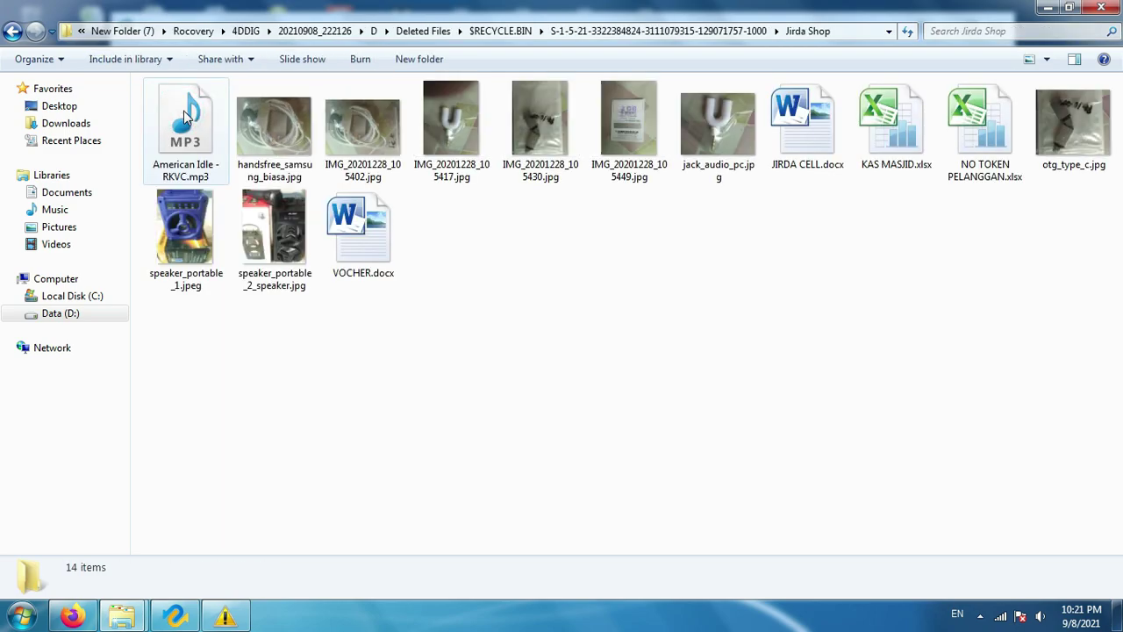
double_click(882, 138)
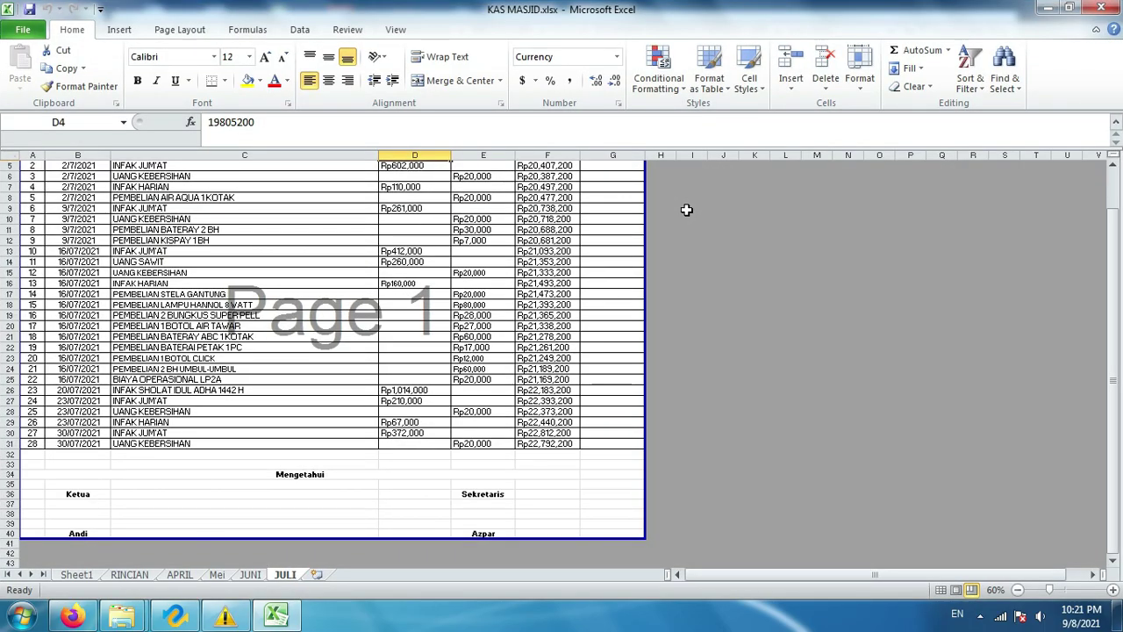
left_click(1101, 8)
Play American Idle - RKVC.mp3 in Windows Media Player with the system volume raised to maximum, and close the player
left_click(186, 131)
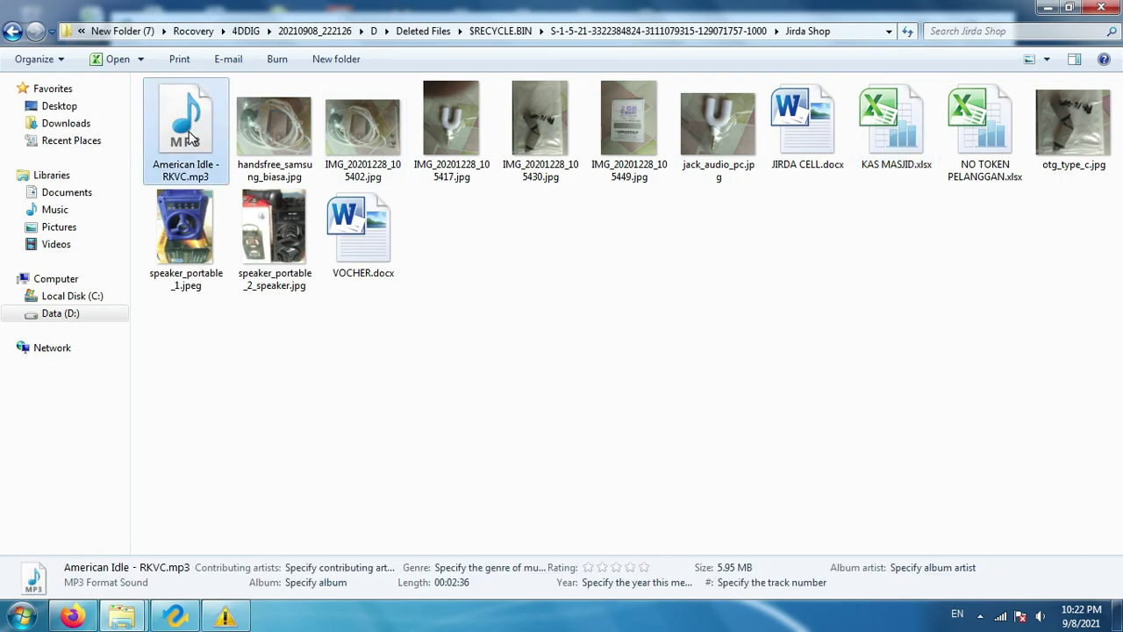
right_click(187, 131)
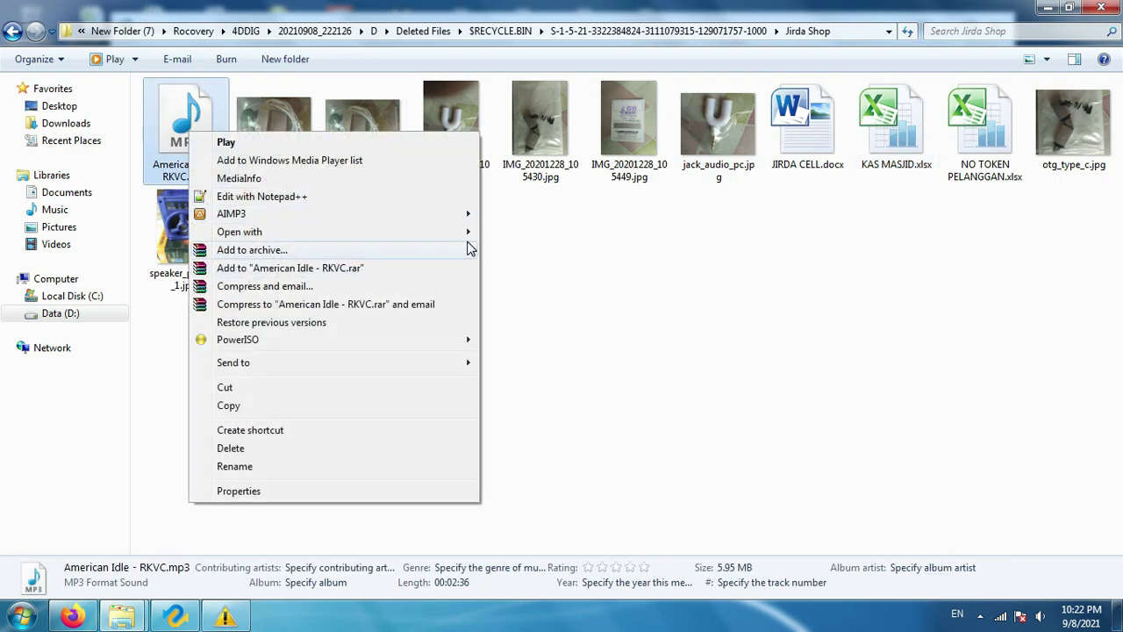
mouse_move(465, 233)
left_click(514, 322)
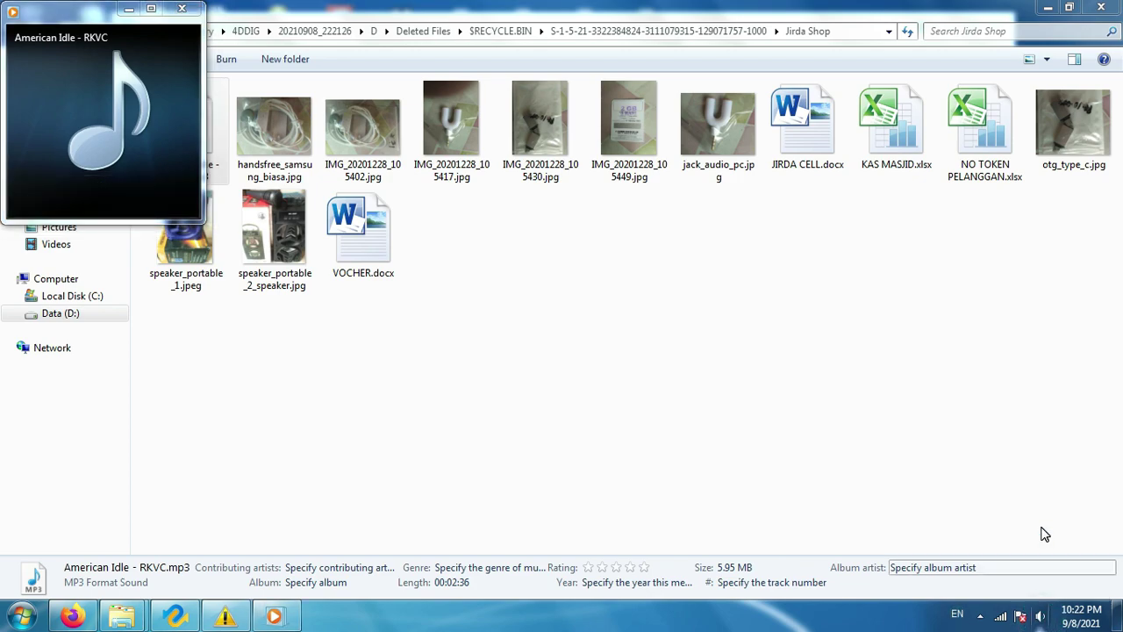
left_click(1040, 615)
left_click_drag(1037, 494, 1038, 410)
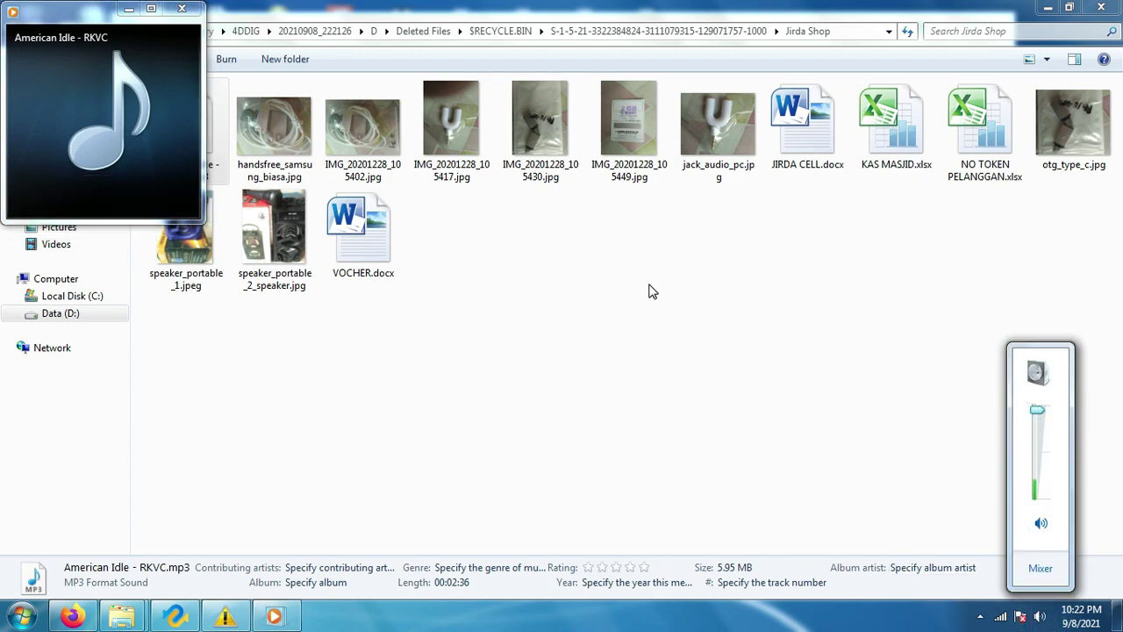
left_click(182, 8)
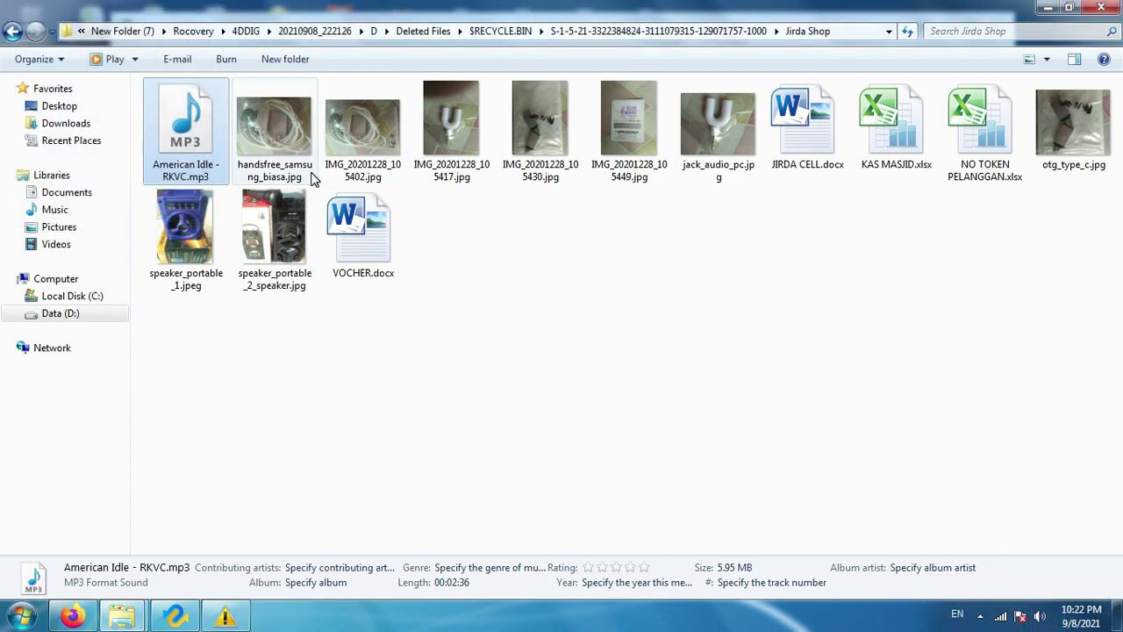
View the recovered photo IMG_20201228_105417.jpg and close the photo viewer
double_click(452, 144)
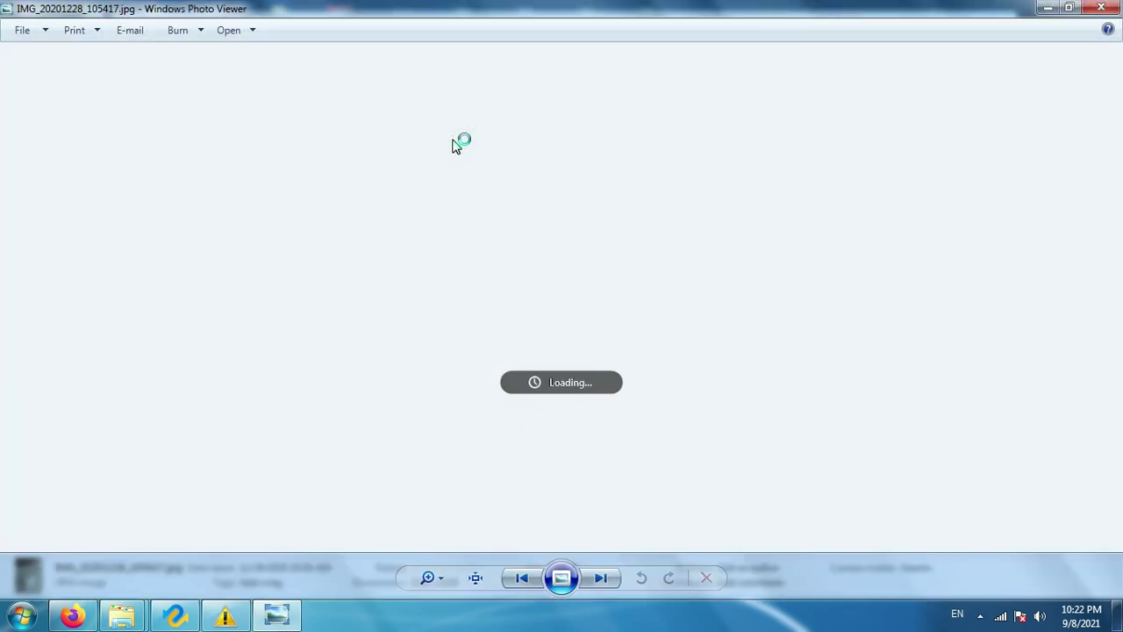
left_click(1101, 8)
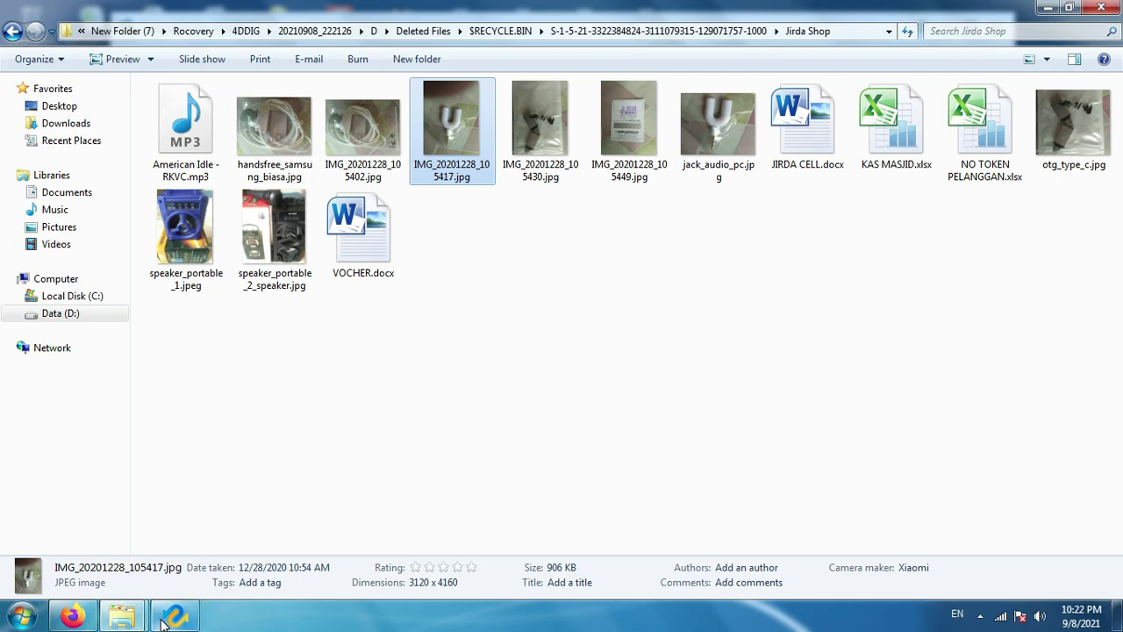
Switch to Firefox and read through the data loss scenarios that Tenorshare 4DDiG covers on its Windows Data Recovery page
left_click(73, 616)
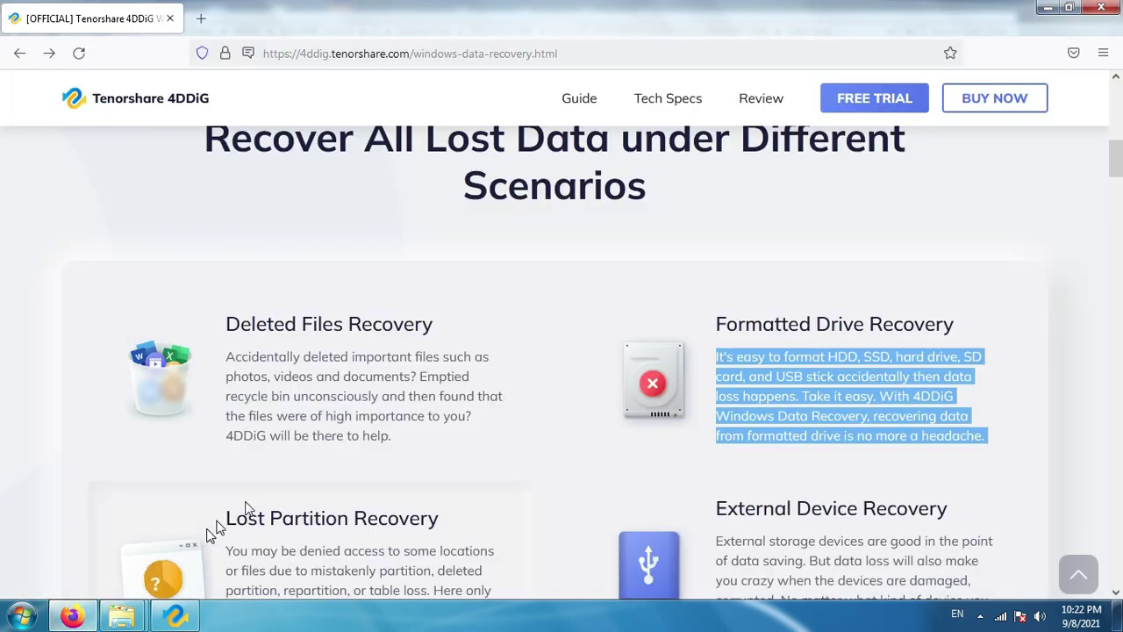
left_click(1045, 246)
left_click(1116, 157)
mouse_move(1116, 156)
left_mouse_down()
mouse_move(1116, 124)
mouse_move(1116, 164)
left_mouse_up()
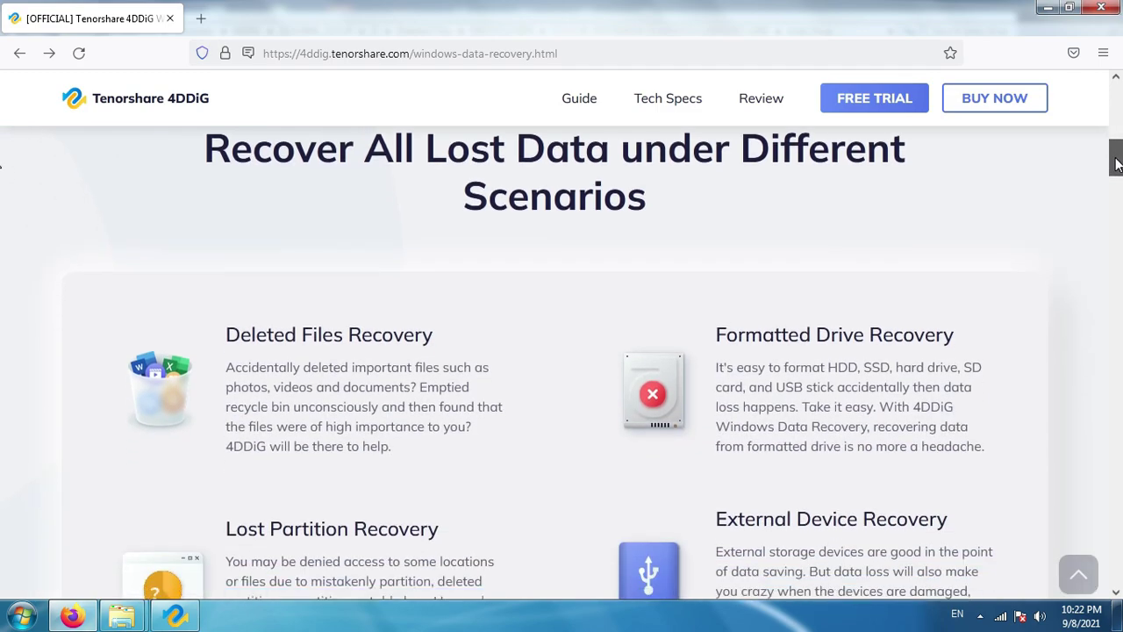
left_click_drag(1116, 166, 1116, 160)
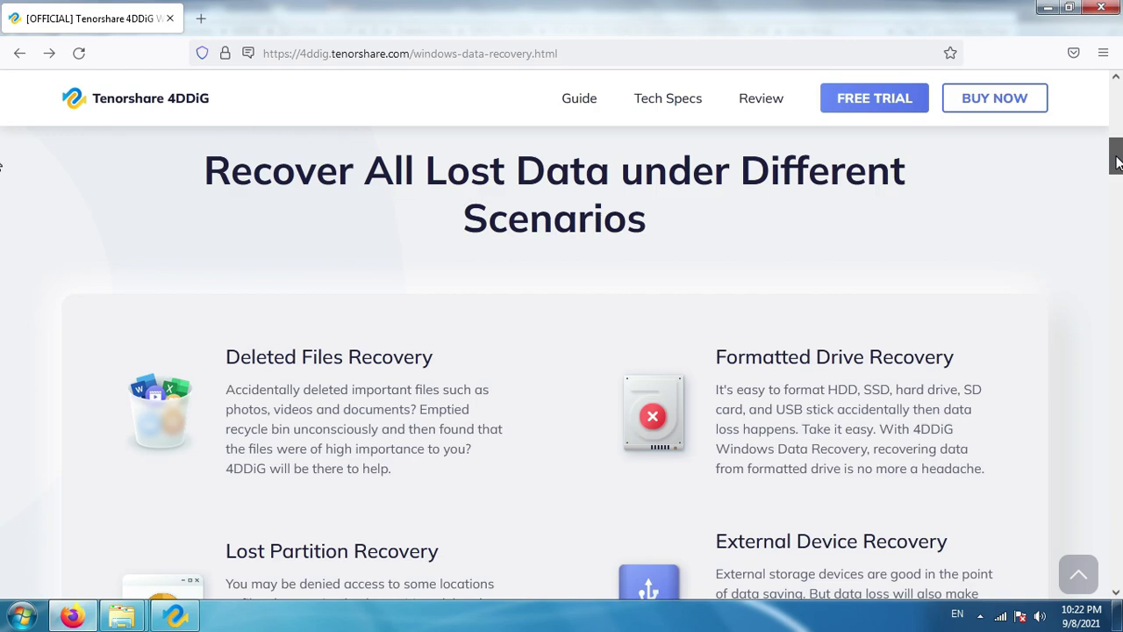
left_click_drag(1116, 160, 1116, 193)
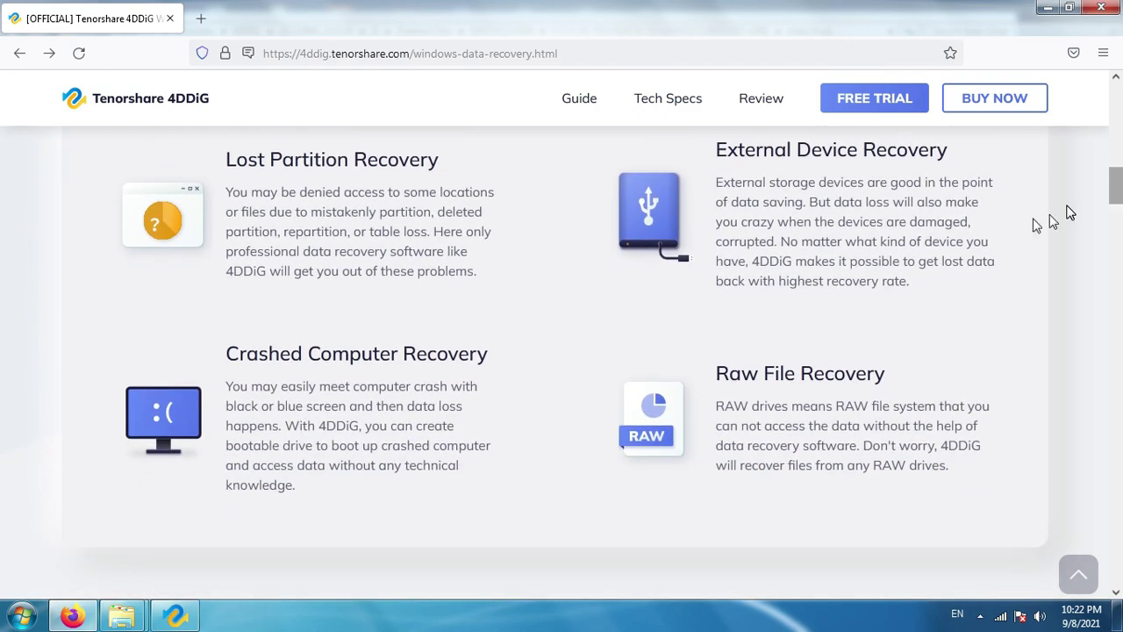
left_click(980, 616)
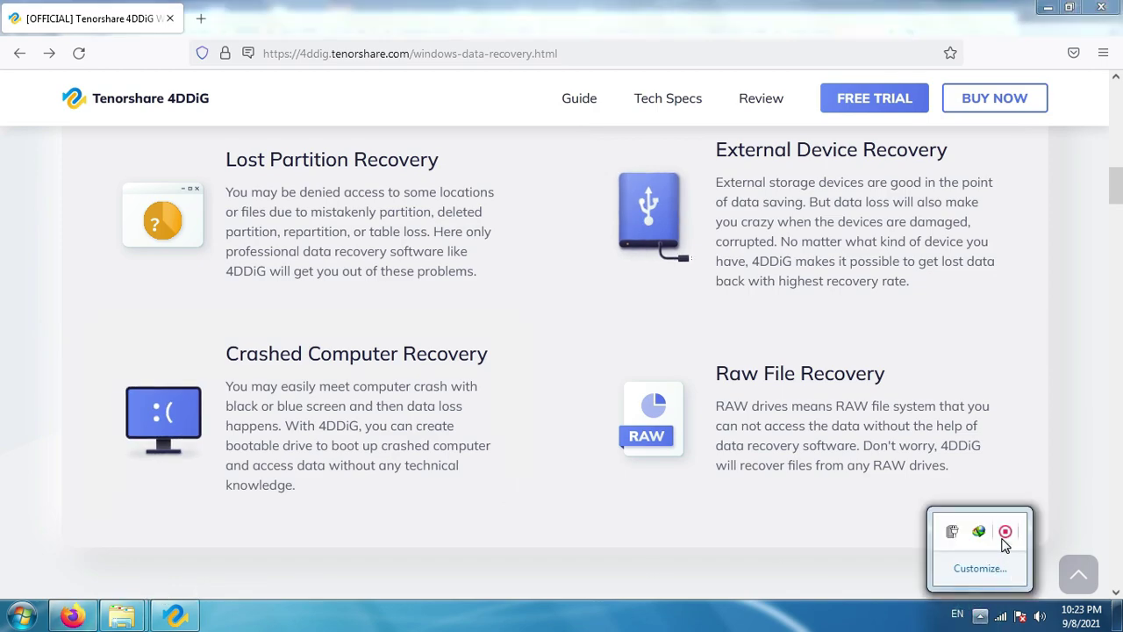